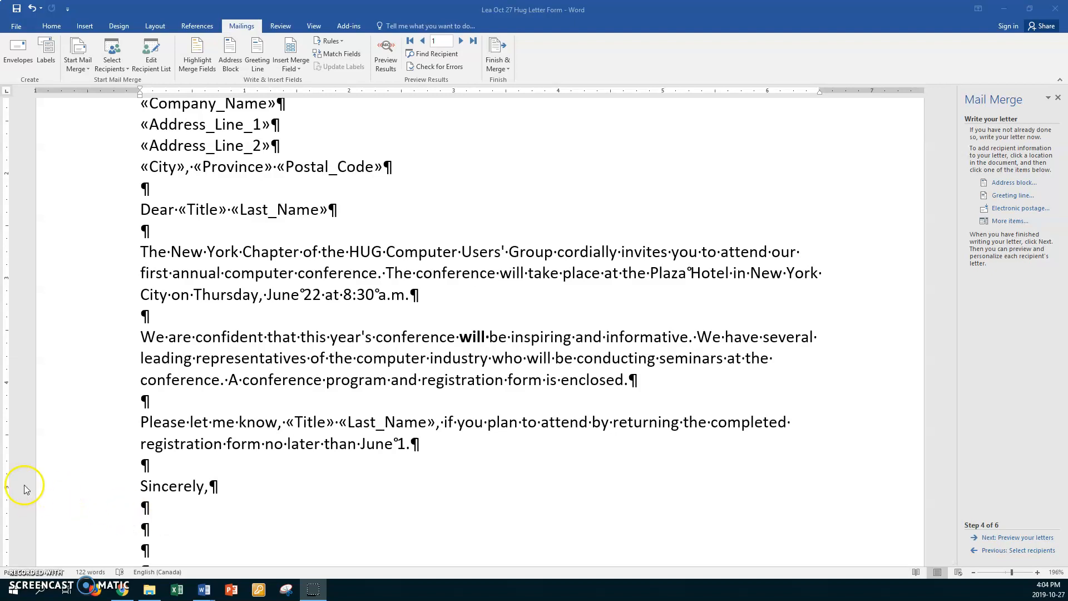
Step: Delete the conference invitation's three body paragraphs and the old signature block through the Enclosure line
{"action": "left_click", "coordinate": [128, 253]}
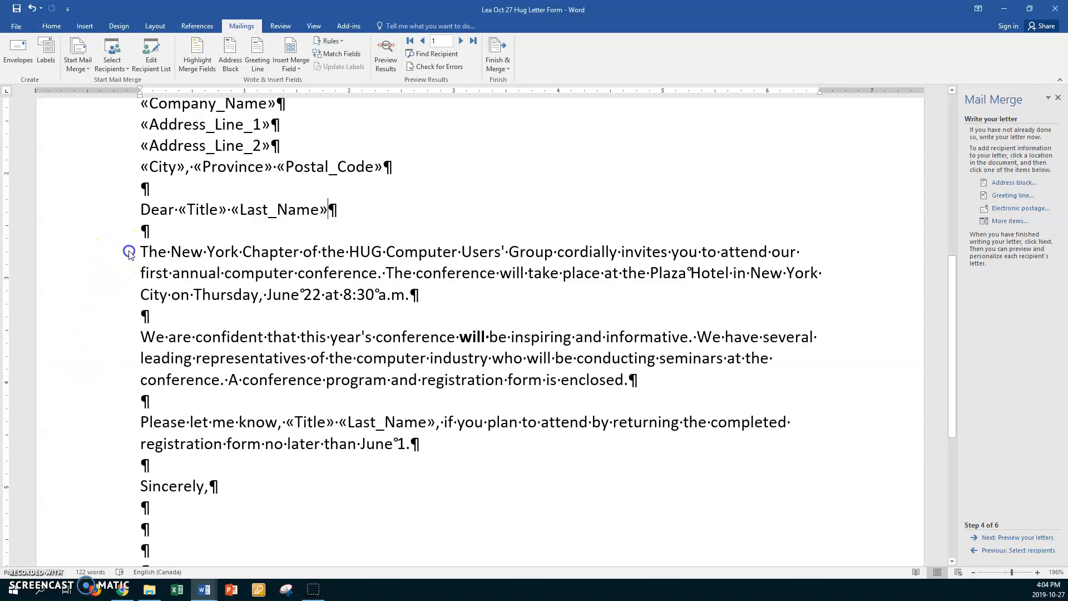
{"action": "left_click_drag", "start_coordinate": [123, 253], "coordinate": [97, 457]}
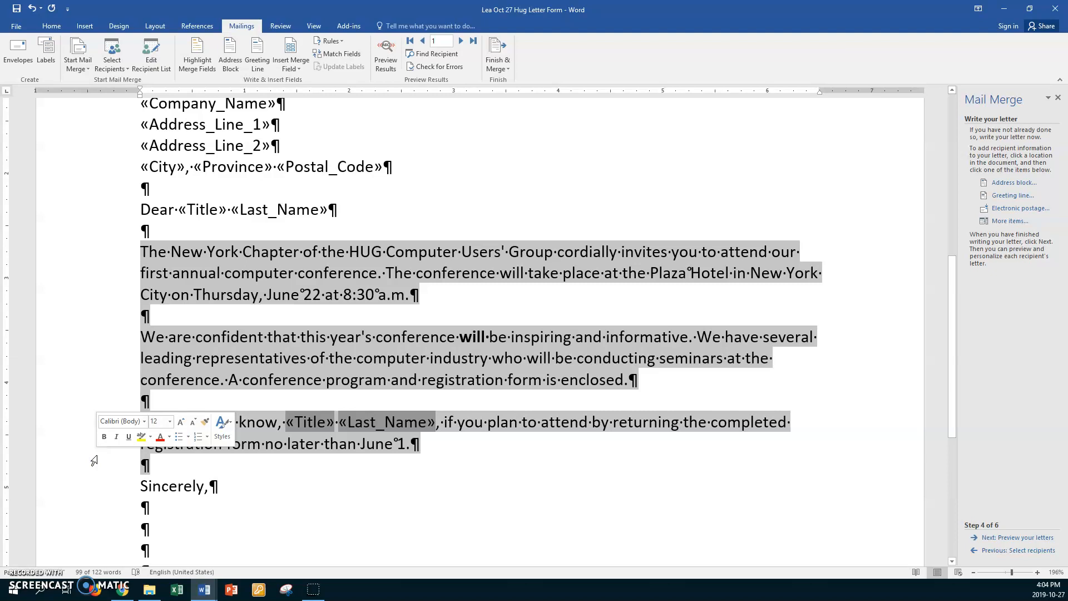
{"action": "key", "text": "Delete"}
{"action": "left_click_drag", "start_coordinate": [111, 337], "coordinate": [128, 461]}
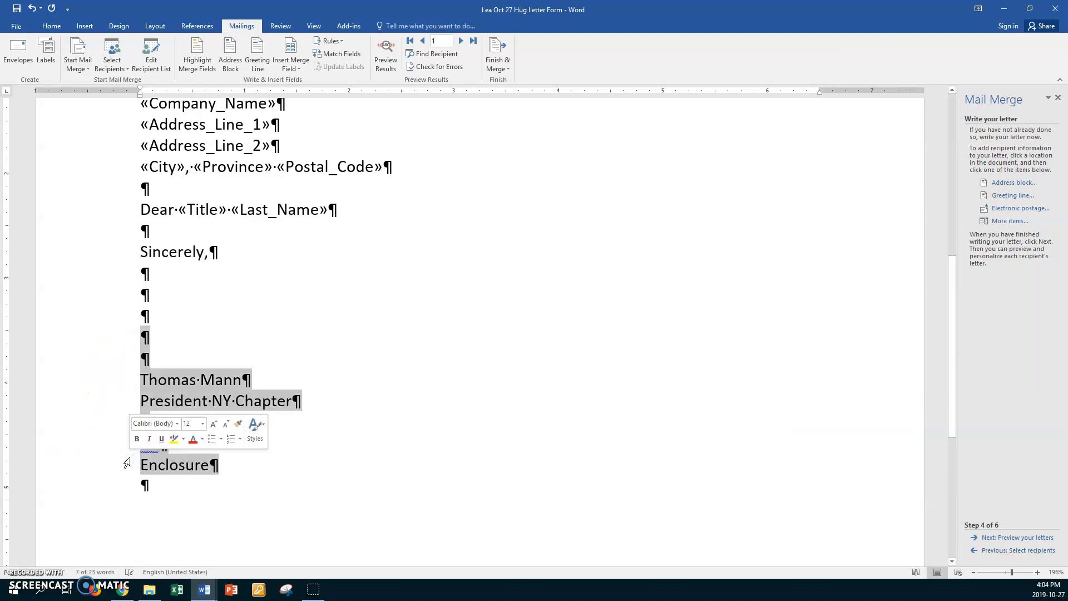
{"action": "key", "text": "Delete"}
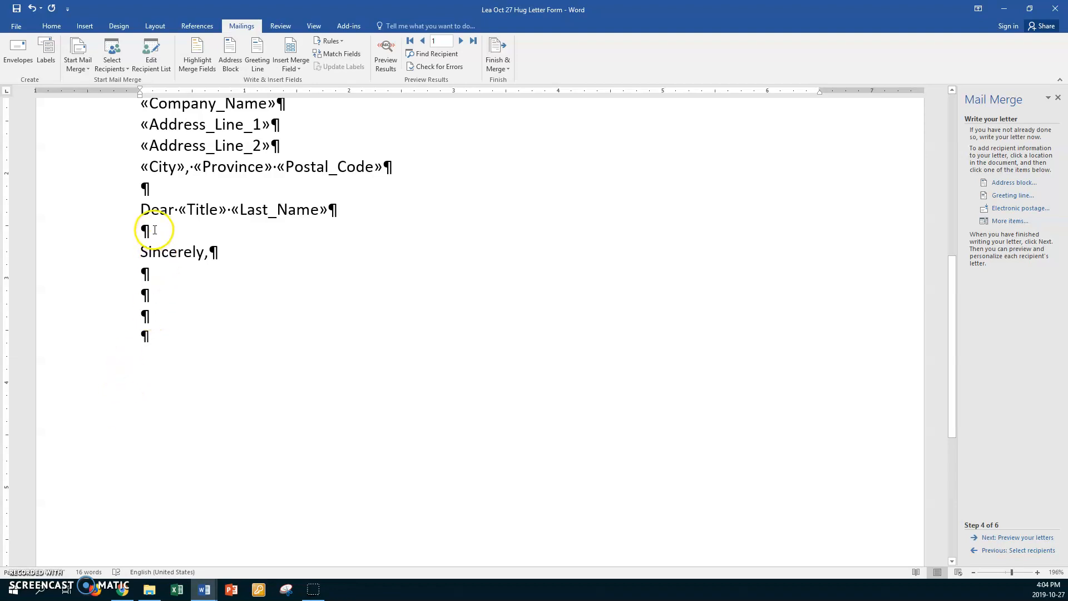
Step: Insert the past-due account reminder text, from "Just a brief reminder" through "Enclosure", below the salutation
{"action": "left_click", "coordinate": [149, 230]}
{"action": "key", "text": "Return"}
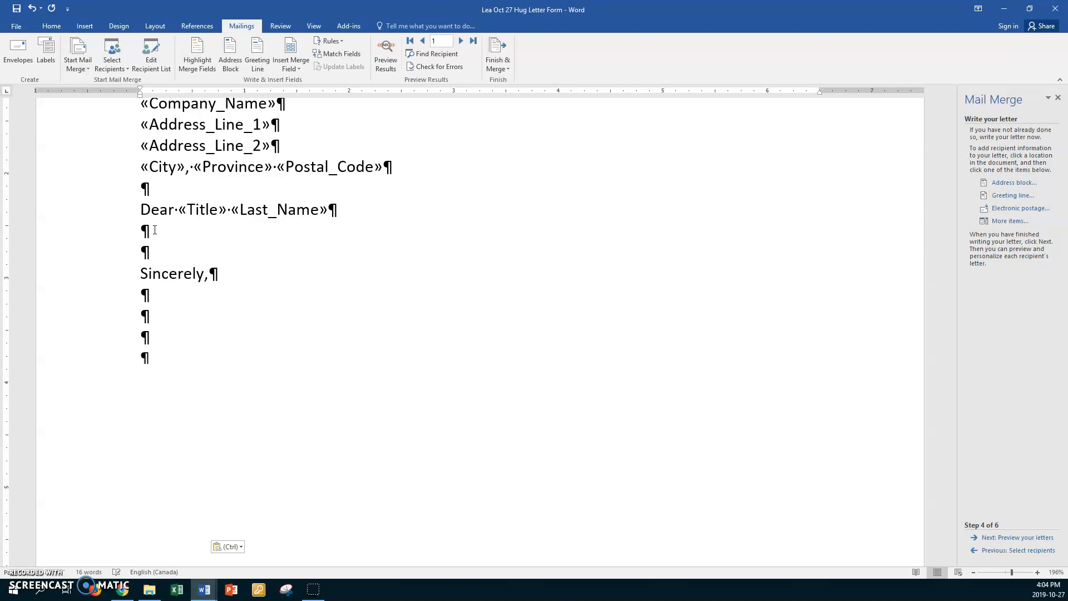
{"action": "type", "text": "Just a brief reminder, Mr. Ringler, that your account is now past due. As you can see from the enclosed statement, you still have an outstanding balance of $(insert appropriate field here), which was due on (insert appropriate field here).  We need your cooperation so that we can continue to give you the service we have provided you for many years.  Please mail your remittance for $(insert appropriate field here) today, so we are not forced to send your account to our collection agency. Cordially, Brenda Nadia Collection Manager Your initials Enclosure"}
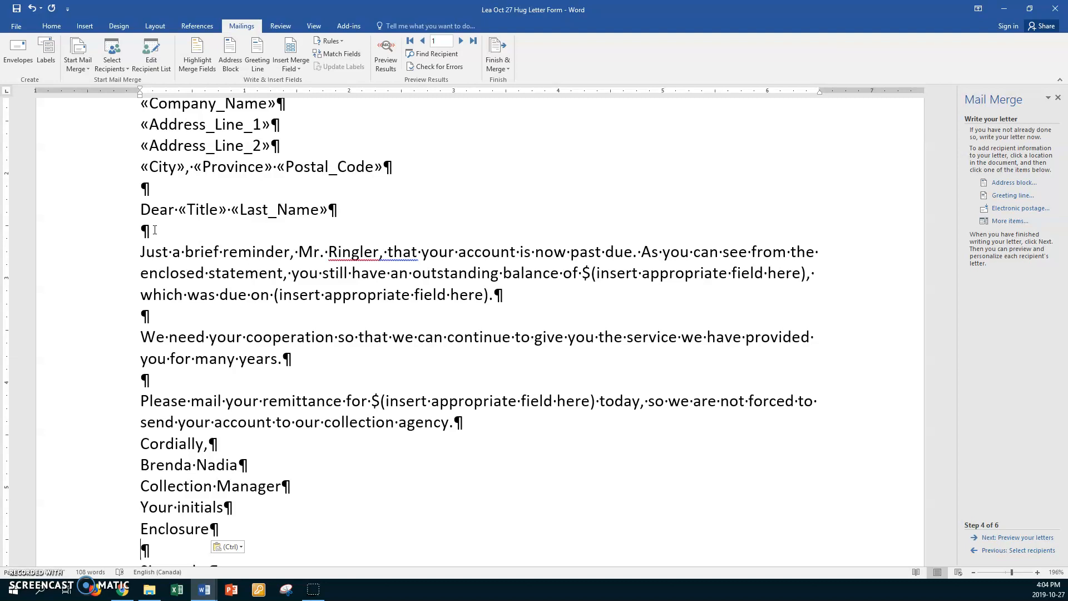
Step: Add one blank line before "Cordially," and five blank lines between it and the signer's name
{"action": "scroll", "coordinate": [155, 230], "scroll_direction": "down", "scroll_amount": 2}
{"action": "left_click", "coordinate": [468, 318]}
{"action": "key", "text": "Return"}
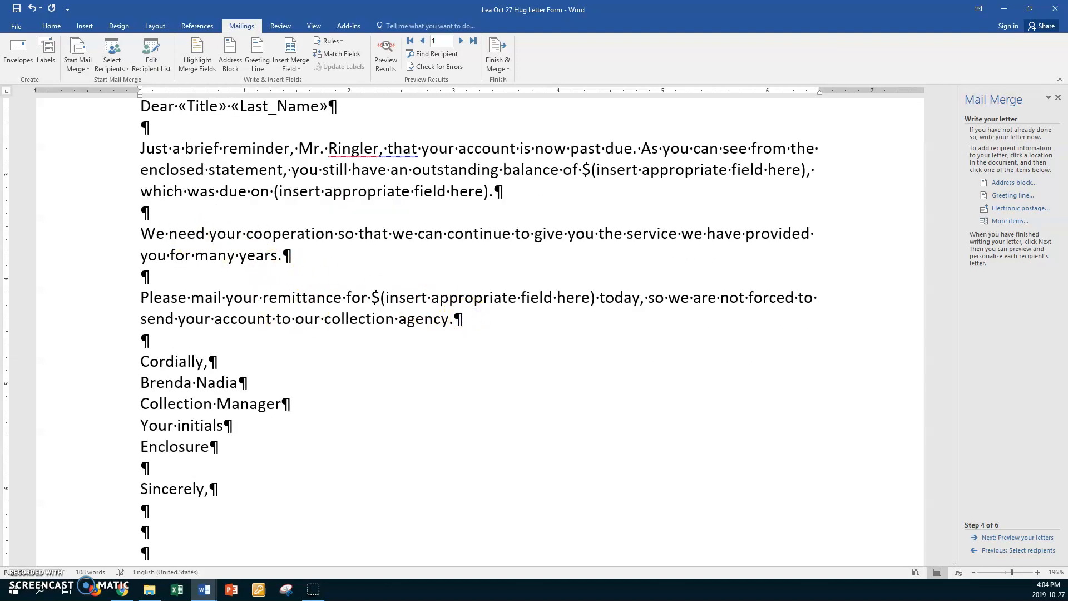
{"action": "left_click", "coordinate": [227, 362]}
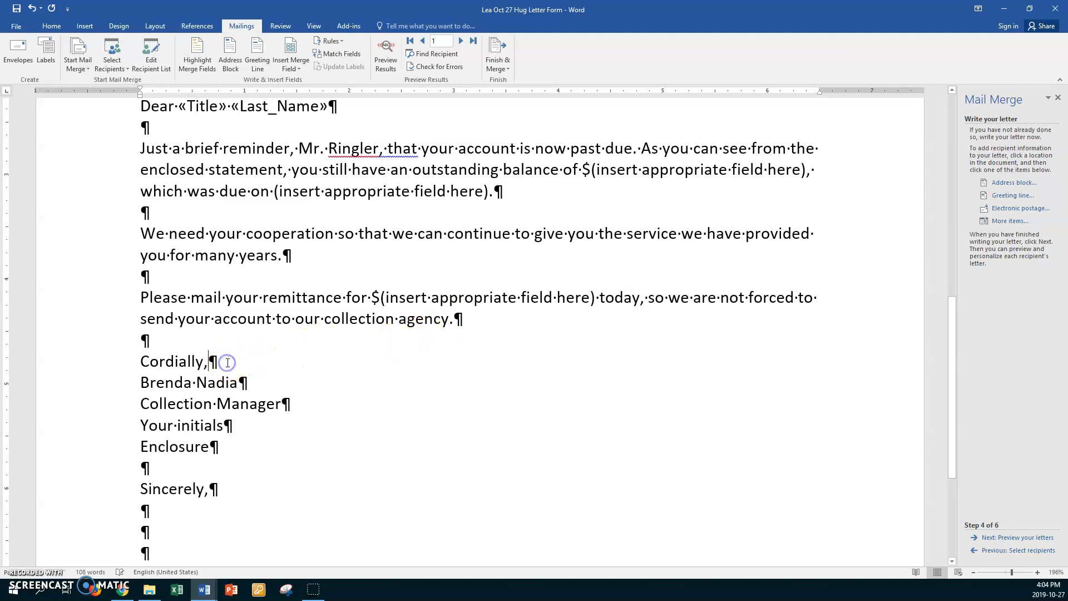
{"action": "key", "text": "Return"}
{"action": "key", "text": "Return"}
{"action": "key", "text": "Return"}
{"action": "key", "text": "Return"}
{"action": "key", "text": "Return"}
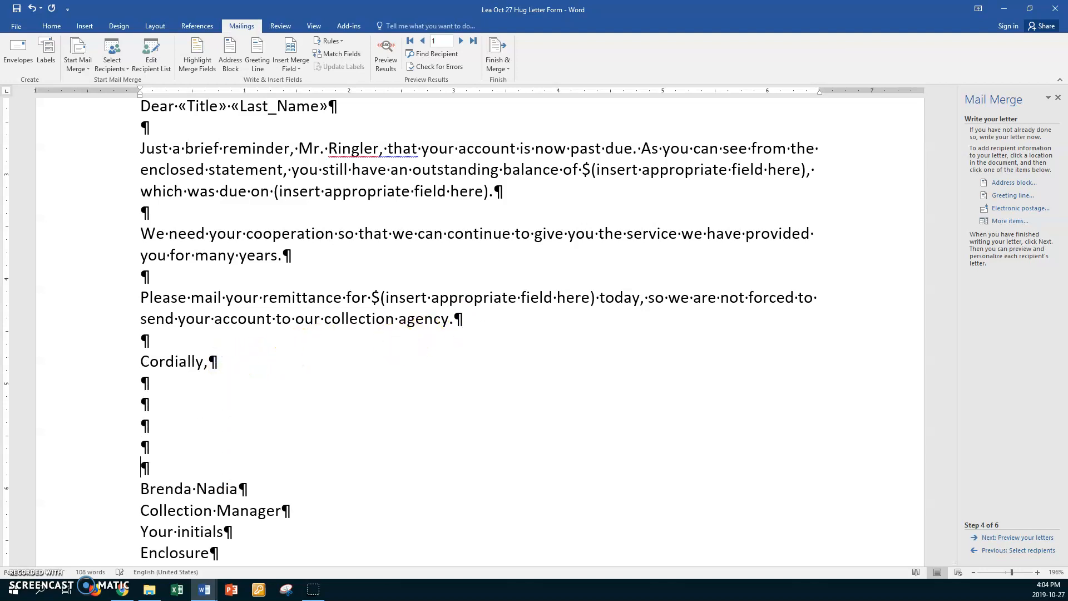
Step: Add a blank line after "Collection Manager" and replace the Enclosure line with the initials "lm"
{"action": "scroll", "coordinate": [309, 351], "scroll_direction": "down", "scroll_amount": 3}
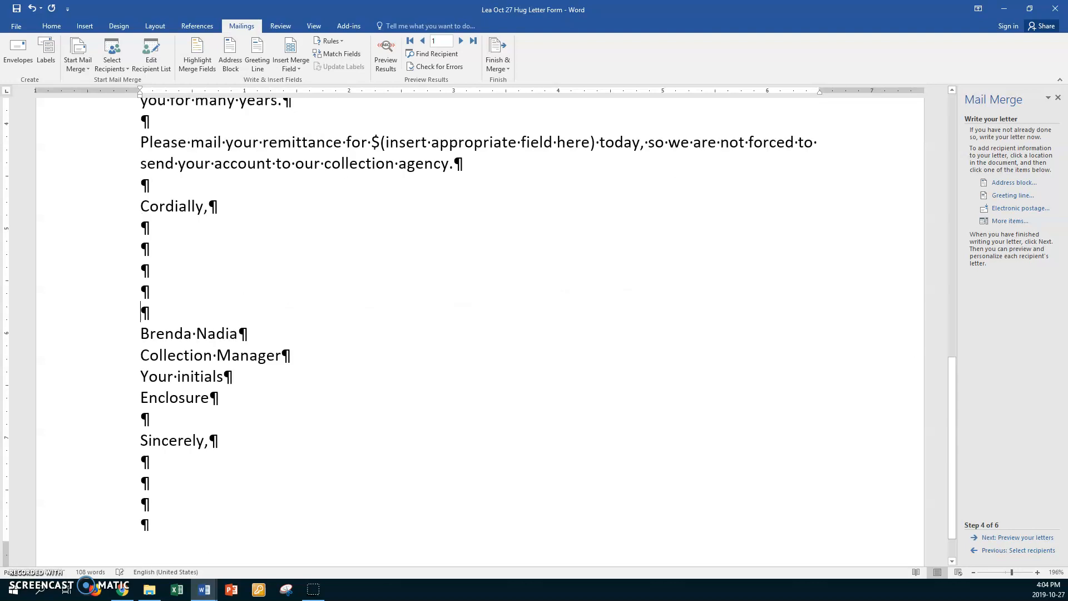
{"action": "left_click", "coordinate": [305, 354]}
{"action": "key", "text": "Return"}
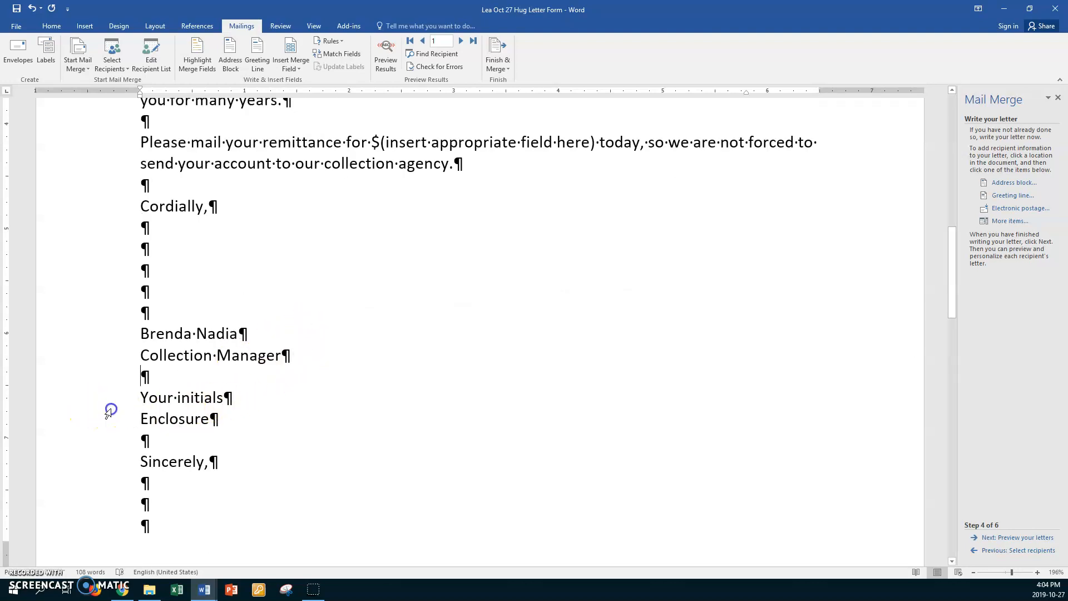
{"action": "left_click", "coordinate": [109, 412]}
{"action": "key", "text": "BackSpace"}
{"action": "type", "text": "Im"}
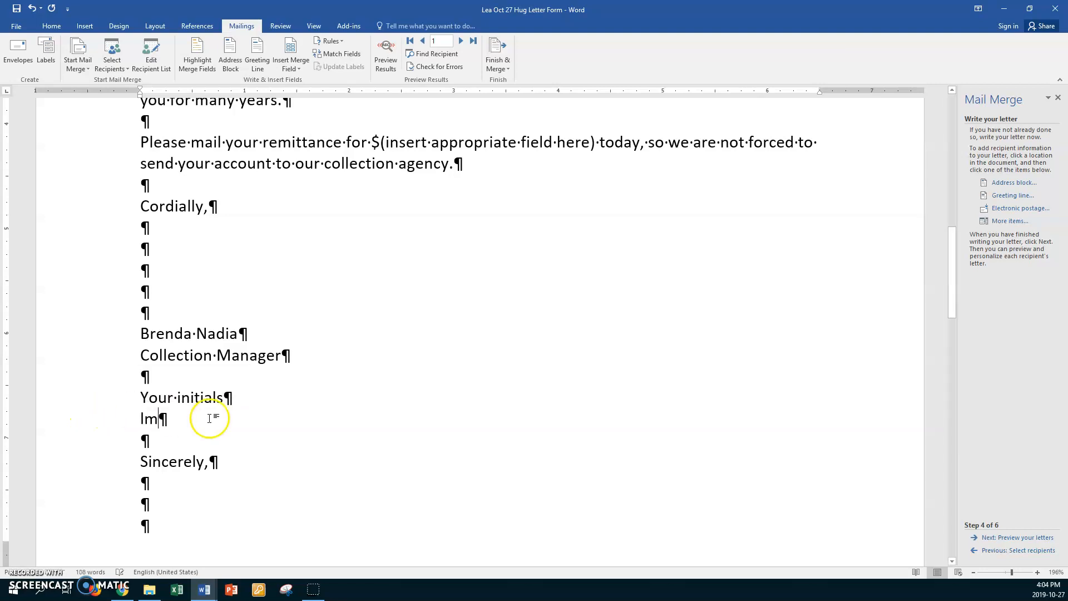
Step: Delete the leftover "Sincerely," closing and the blank lines below it
{"action": "scroll", "coordinate": [178, 434], "scroll_direction": "down", "scroll_amount": 3}
{"action": "left_click_drag", "start_coordinate": [117, 306], "coordinate": [113, 381]}
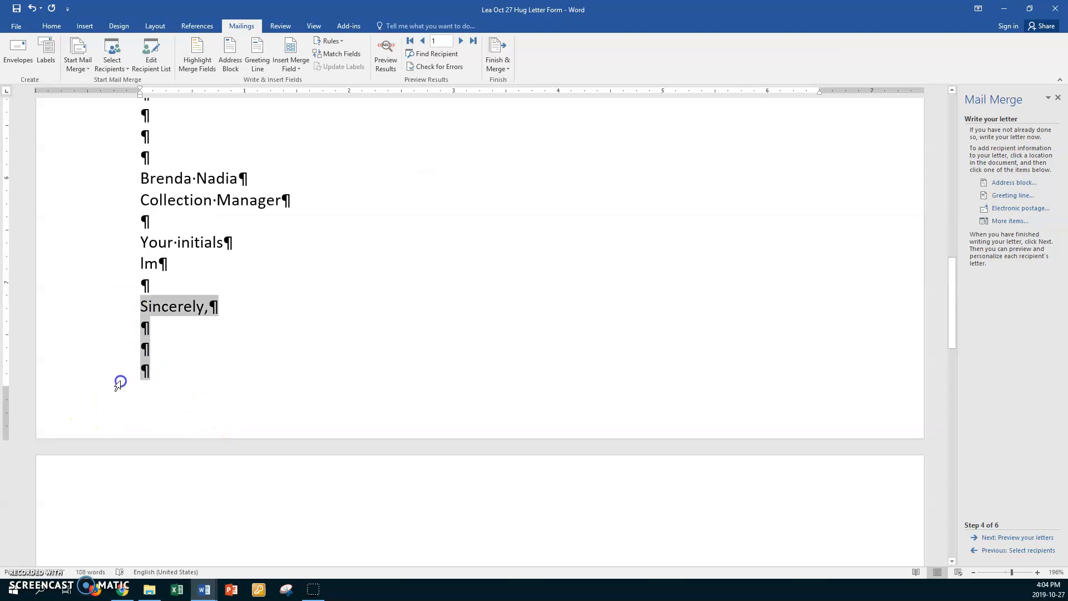
{"action": "key", "text": "BackSpace"}
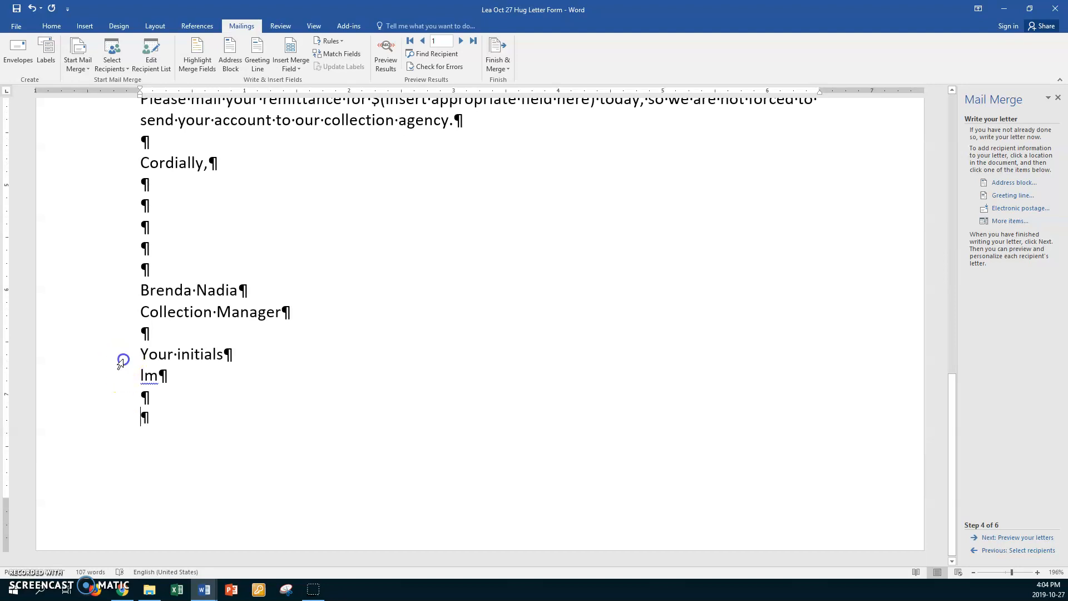
Step: Remove the "Your initials" placeholder line from the signature block
{"action": "left_click", "coordinate": [122, 361]}
{"action": "key", "text": "BackSpace"}
{"action": "left_click", "coordinate": [135, 397]}
{"action": "left_click", "coordinate": [177, 393]}
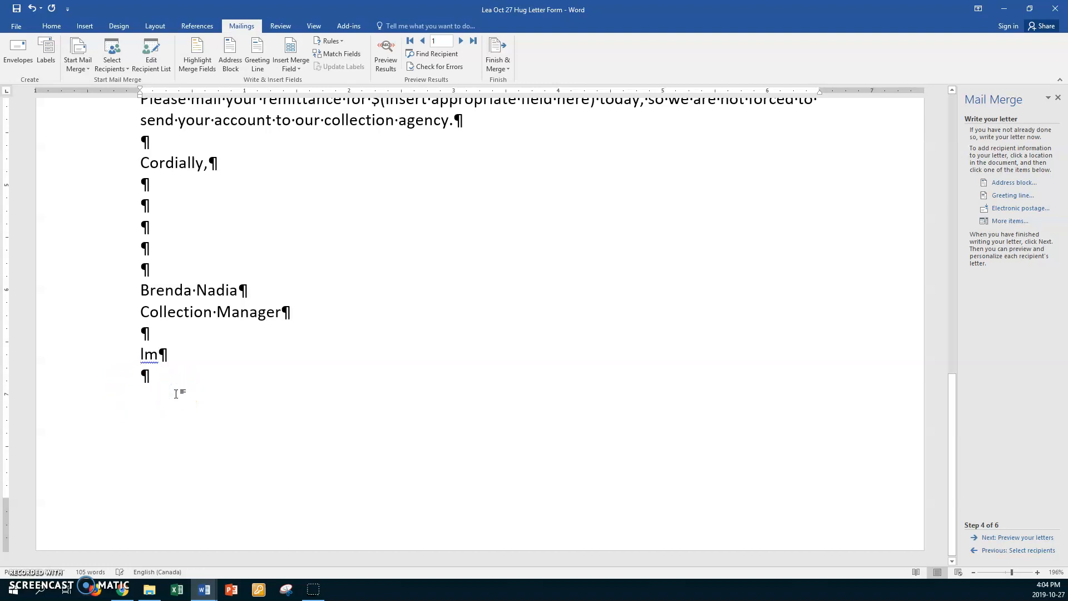
{"action": "left_click", "coordinate": [226, 256]}
{"action": "left_click", "coordinate": [230, 164]}
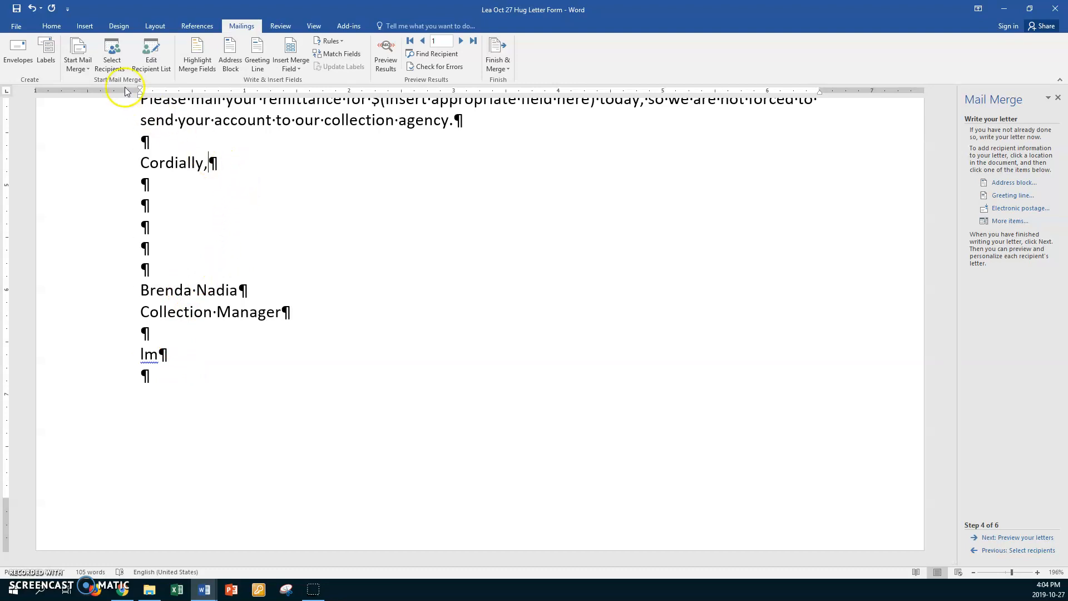
Step: Save the letter as a new document in the Displays folder, replacing "Hug" with "Due" in the file name
{"action": "left_click", "coordinate": [16, 26]}
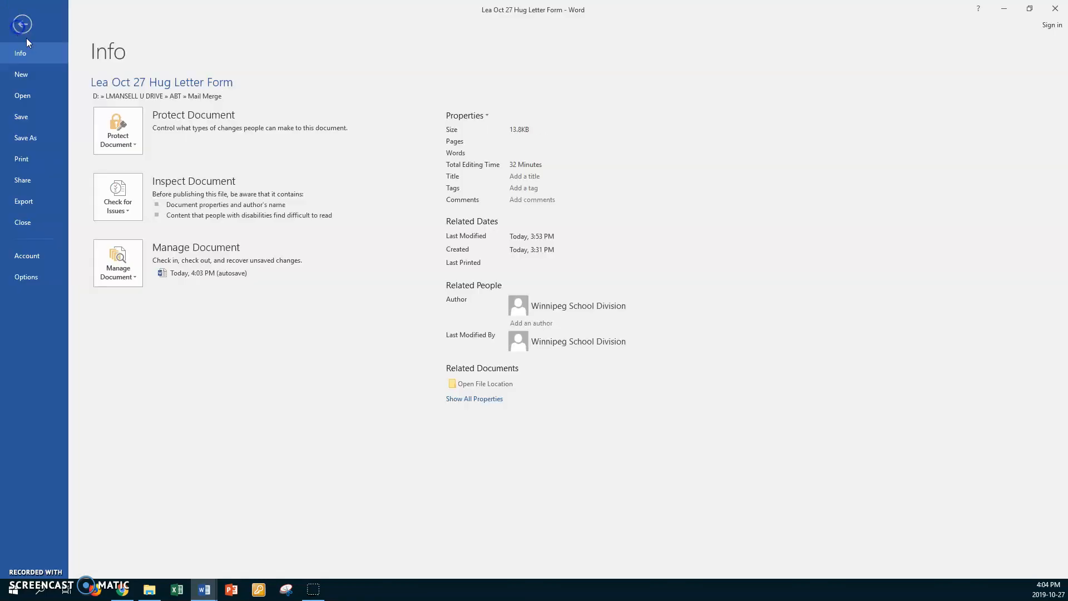
{"action": "left_click", "coordinate": [24, 139]}
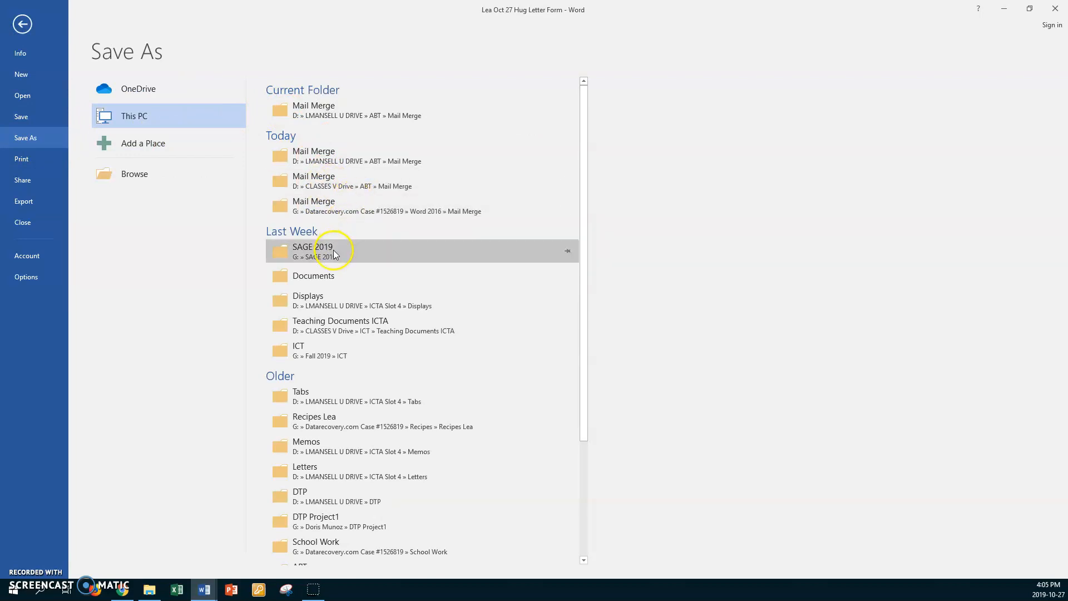
{"action": "left_click", "coordinate": [319, 308]}
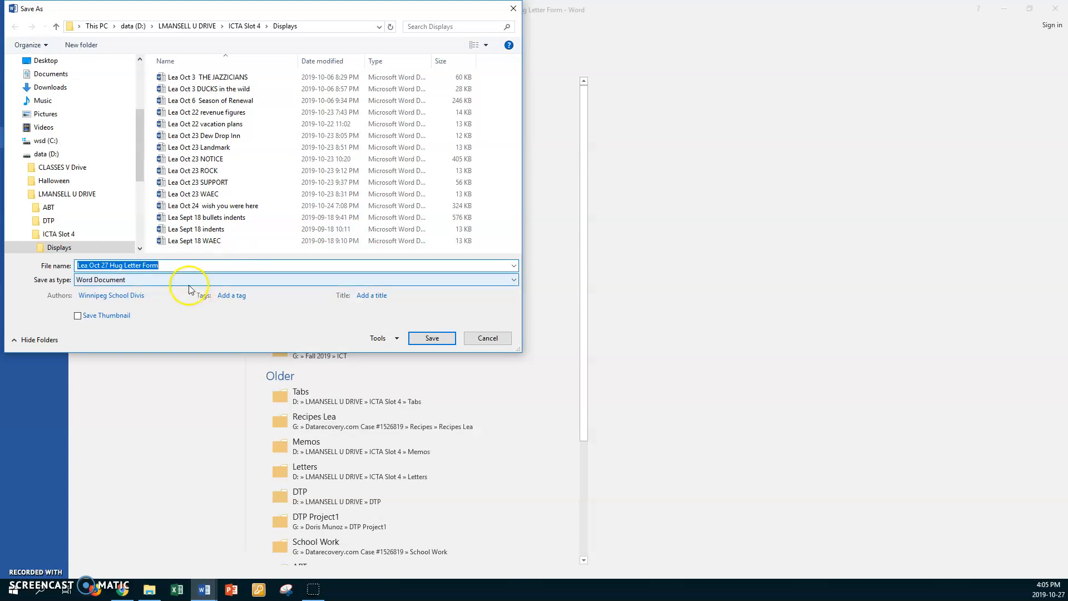
{"action": "left_click", "coordinate": [116, 266]}
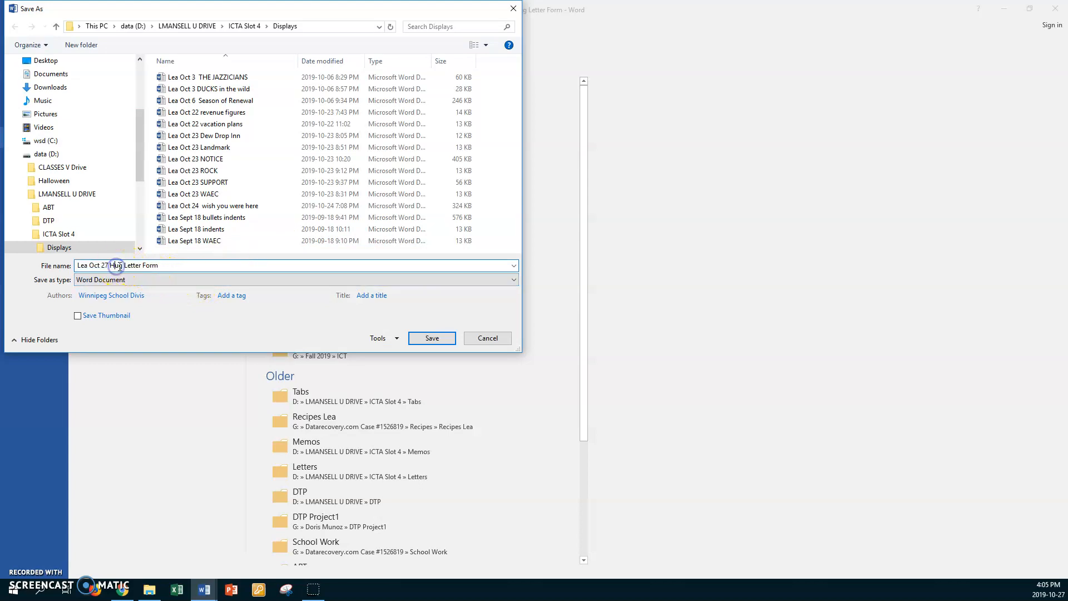
{"action": "type", "text": "g"}
{"action": "type", "text": "Due"}
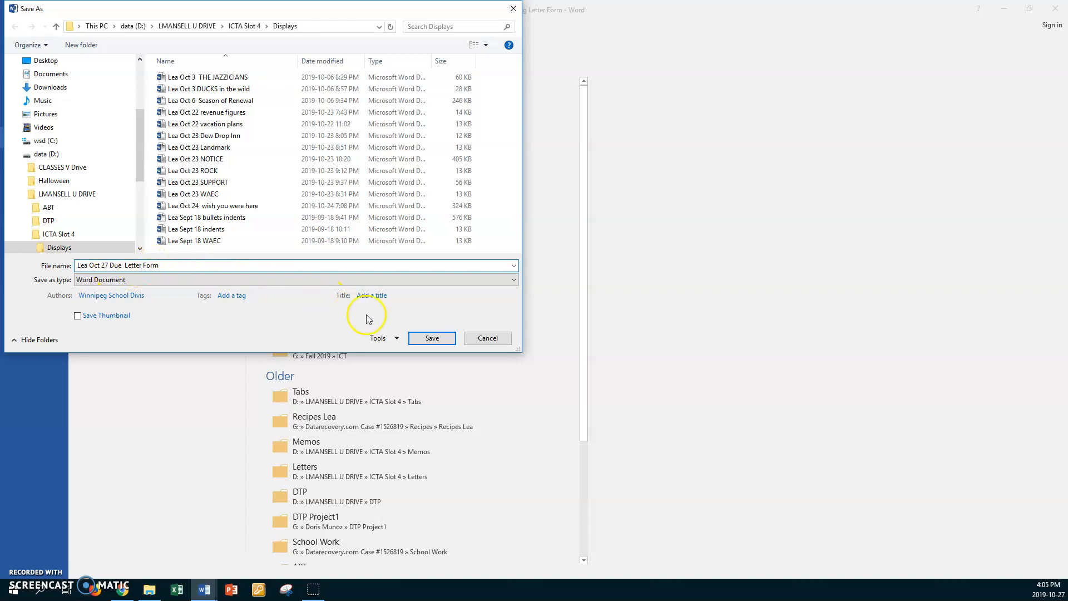
{"action": "left_click", "coordinate": [430, 340]}
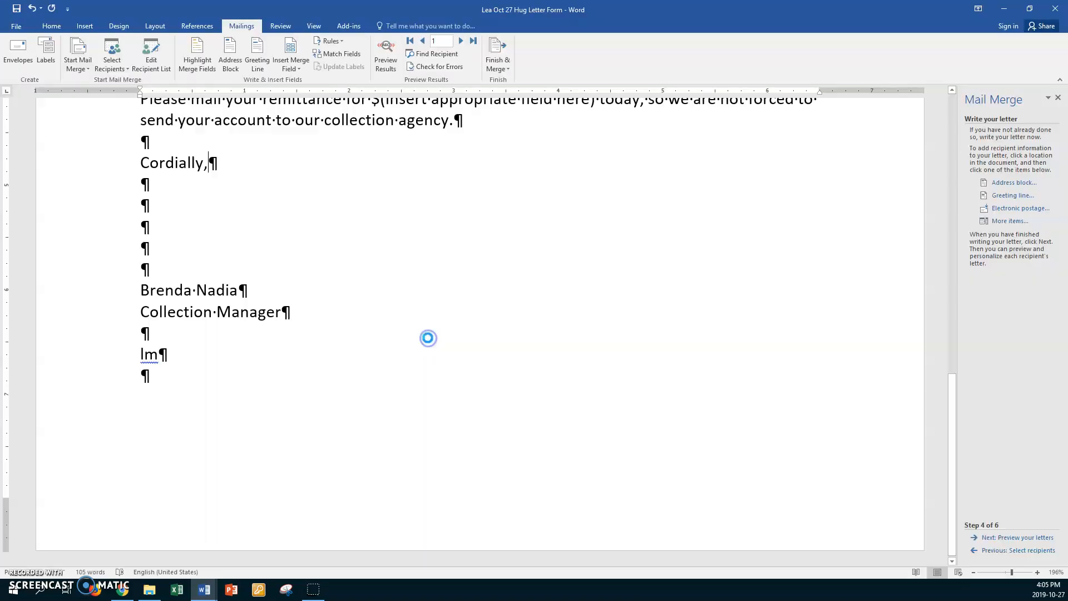
Step: Replace the sample addressee name in the first body paragraph with the Title and Last_Name merge fields
{"action": "scroll", "coordinate": [342, 240], "scroll_direction": "up", "scroll_amount": 8}
{"action": "scroll", "coordinate": [342, 240], "scroll_direction": "down", "scroll_amount": 2}
{"action": "scroll", "coordinate": [322, 228], "scroll_direction": "up", "scroll_amount": 3}
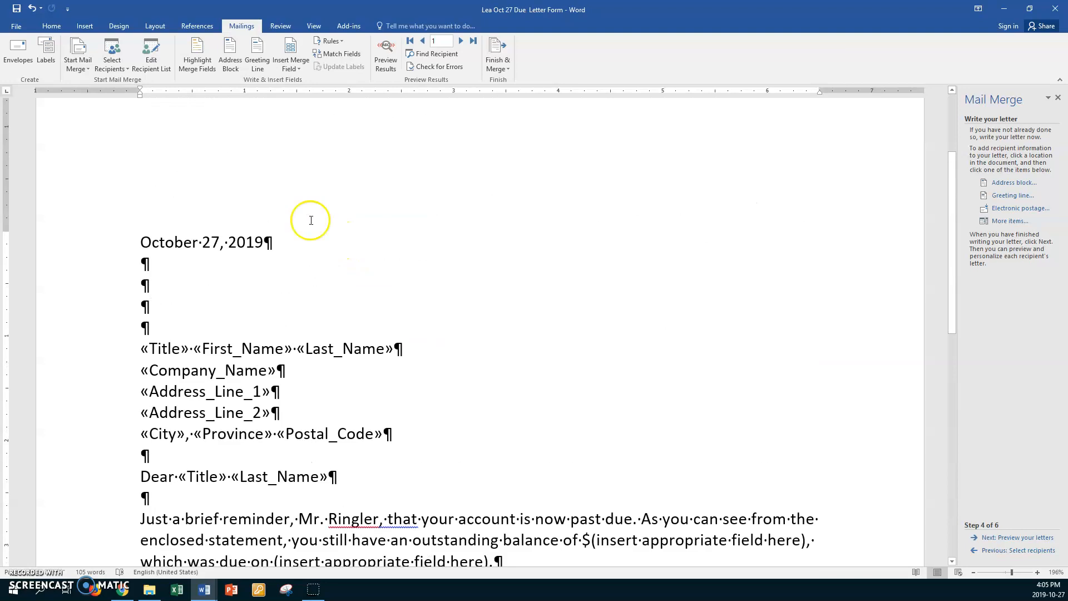
{"action": "scroll", "coordinate": [280, 259], "scroll_direction": "down", "scroll_amount": 2}
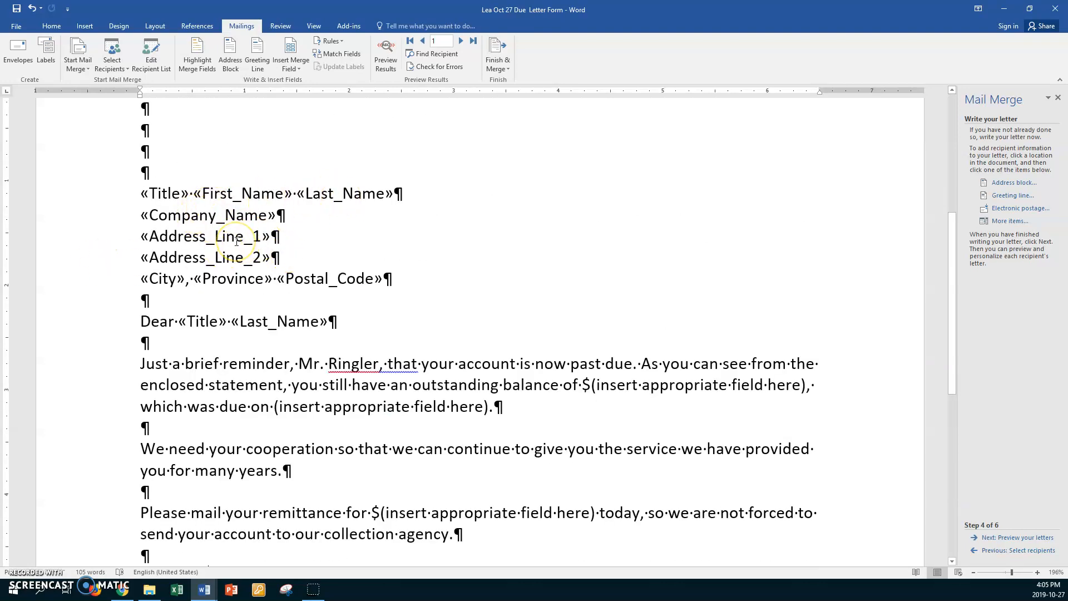
{"action": "left_click", "coordinate": [189, 315]}
{"action": "left_click_drag", "start_coordinate": [379, 363], "coordinate": [299, 365]}
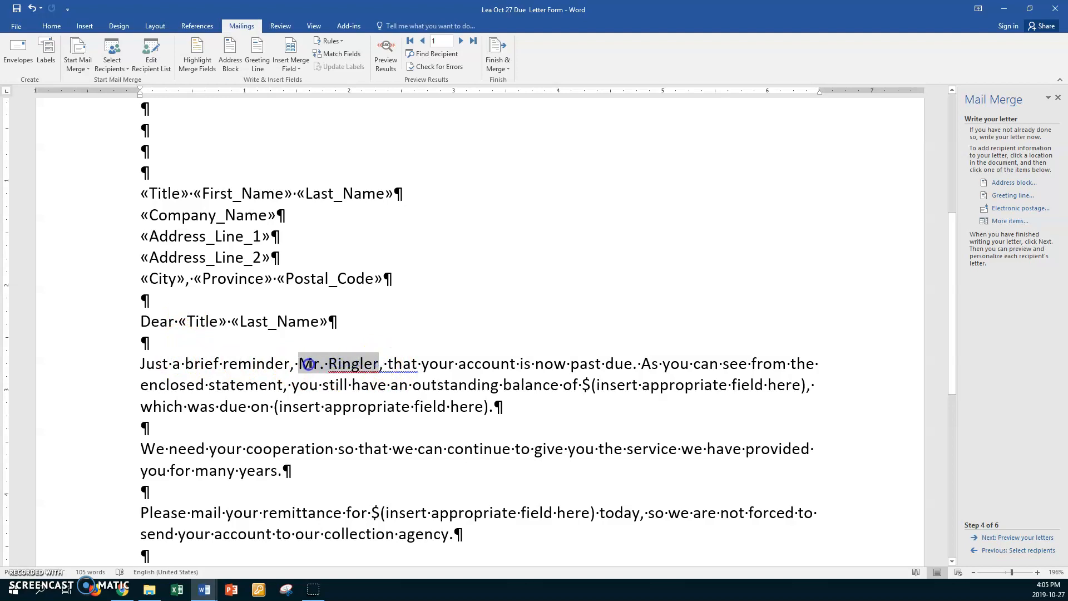
{"action": "left_click", "coordinate": [295, 67]}
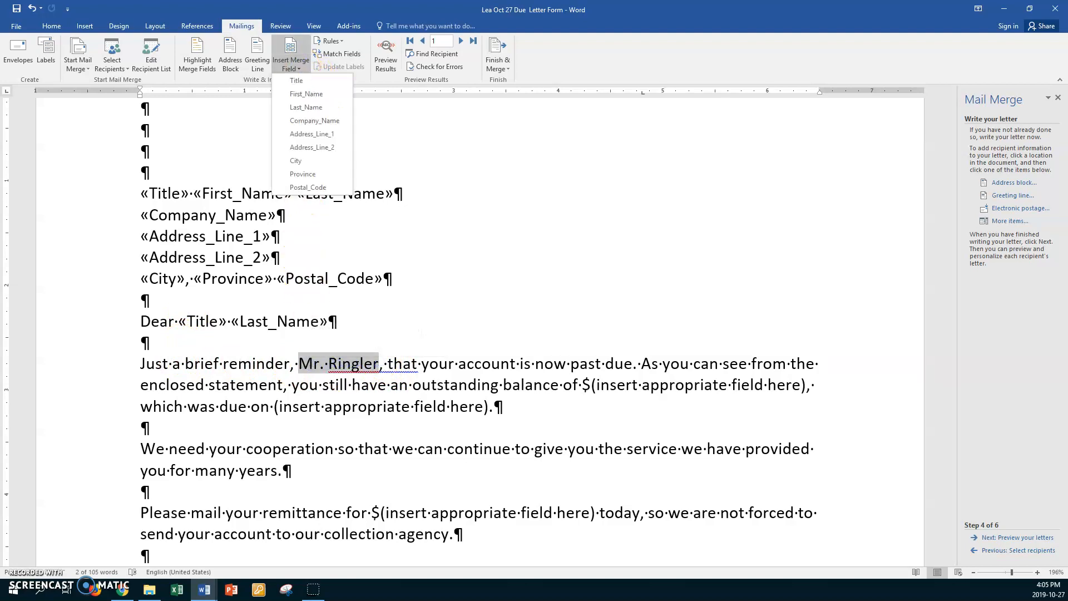
{"action": "left_click", "coordinate": [303, 78]}
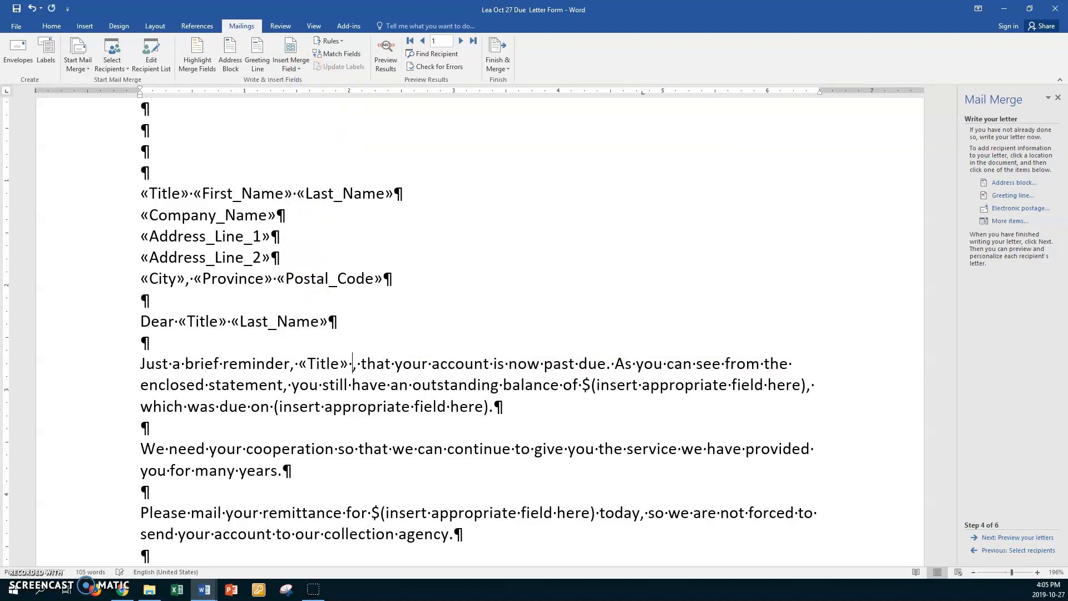
{"action": "left_click", "coordinate": [294, 65]}
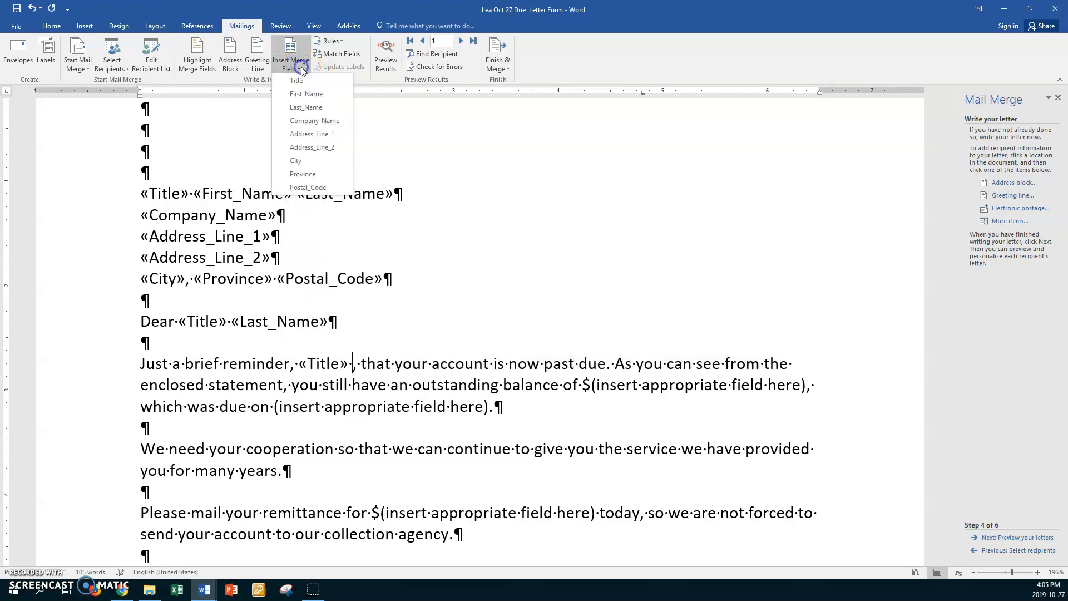
{"action": "left_click", "coordinate": [310, 106]}
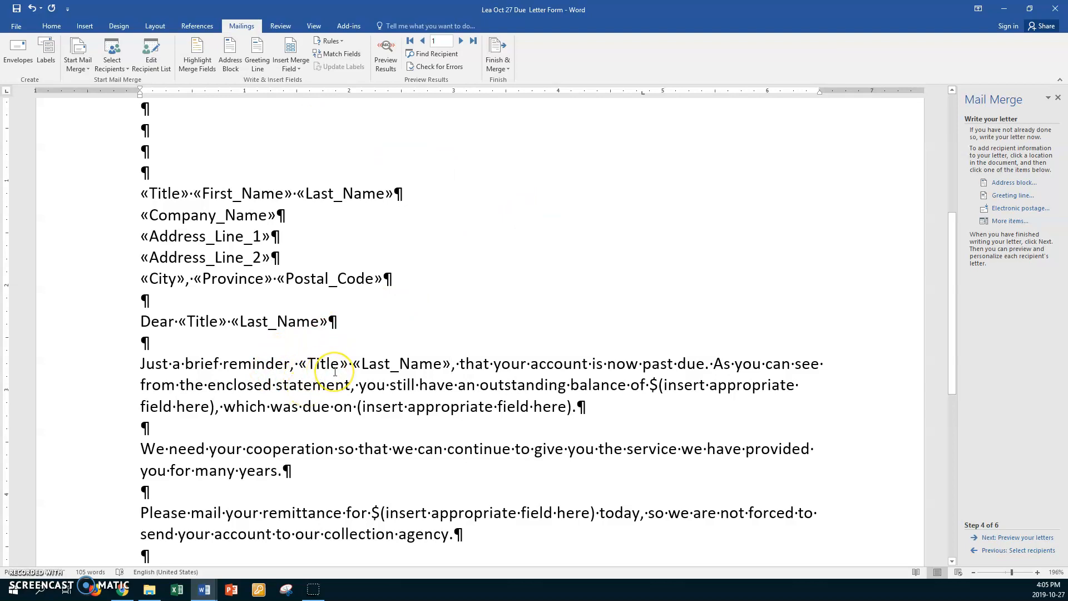
Step: Preview the merged letters and open the recipient list's data source "Lea Oct 27 Hug data.mdb" for editing
{"action": "scroll", "coordinate": [335, 372], "scroll_direction": "down", "scroll_amount": 2}
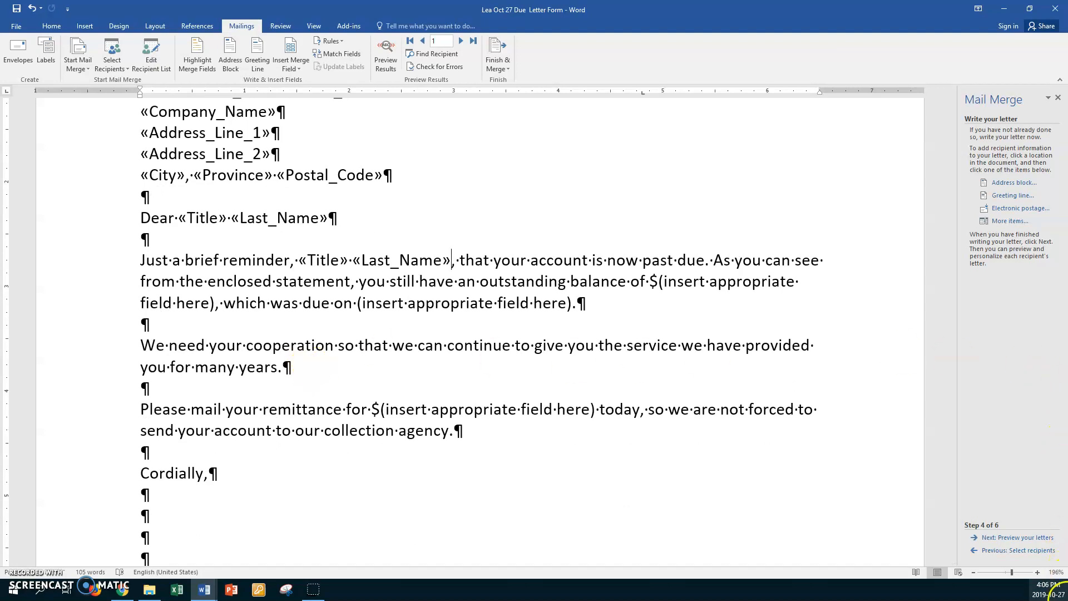
{"action": "left_click", "coordinate": [990, 538]}
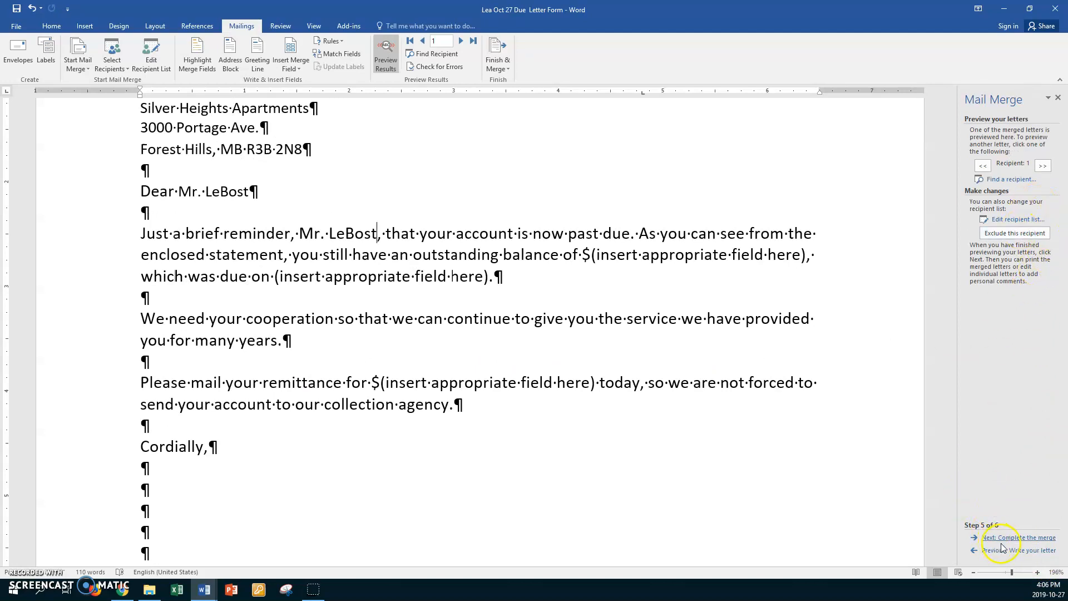
{"action": "left_click", "coordinate": [1001, 220]}
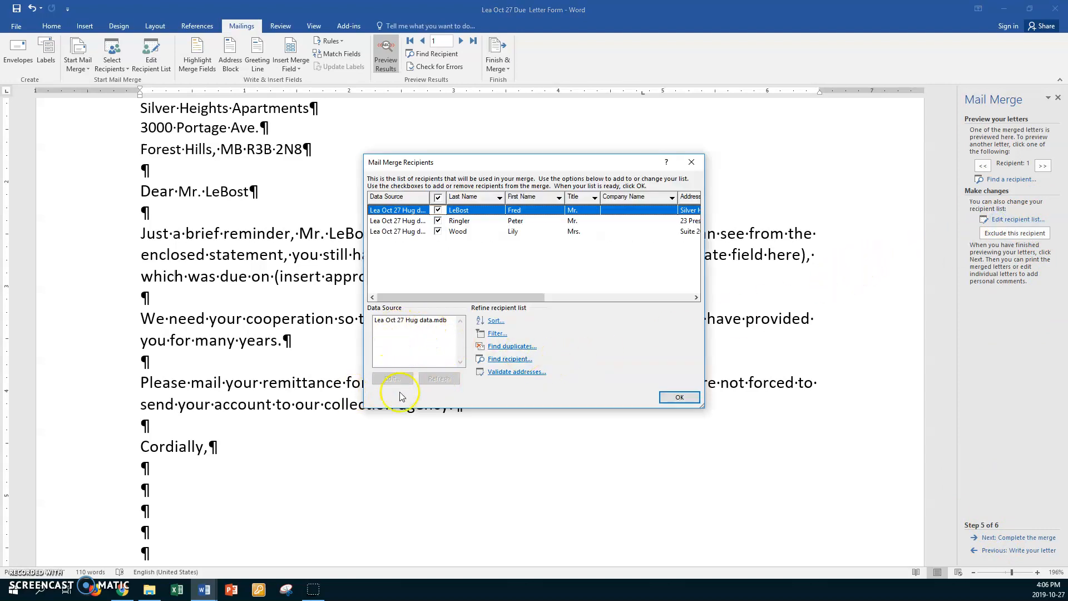
{"action": "left_click", "coordinate": [410, 322]}
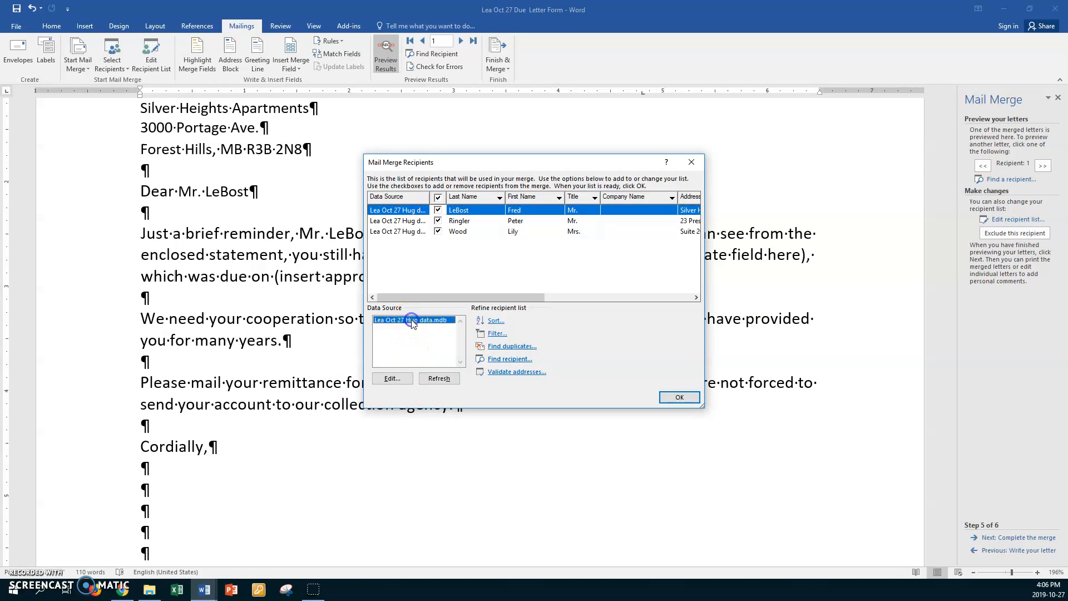
{"action": "left_click", "coordinate": [396, 379]}
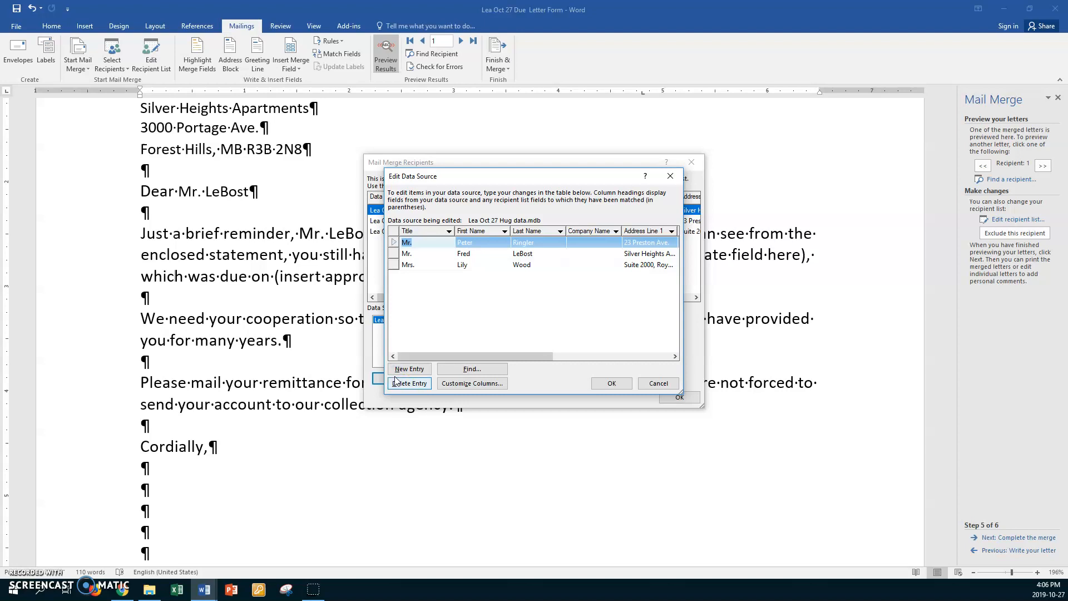
Step: Customize the data source columns by adding Amount and Date fields after Postal Code, saving pending changes when asked
{"action": "left_click", "coordinate": [467, 383]}
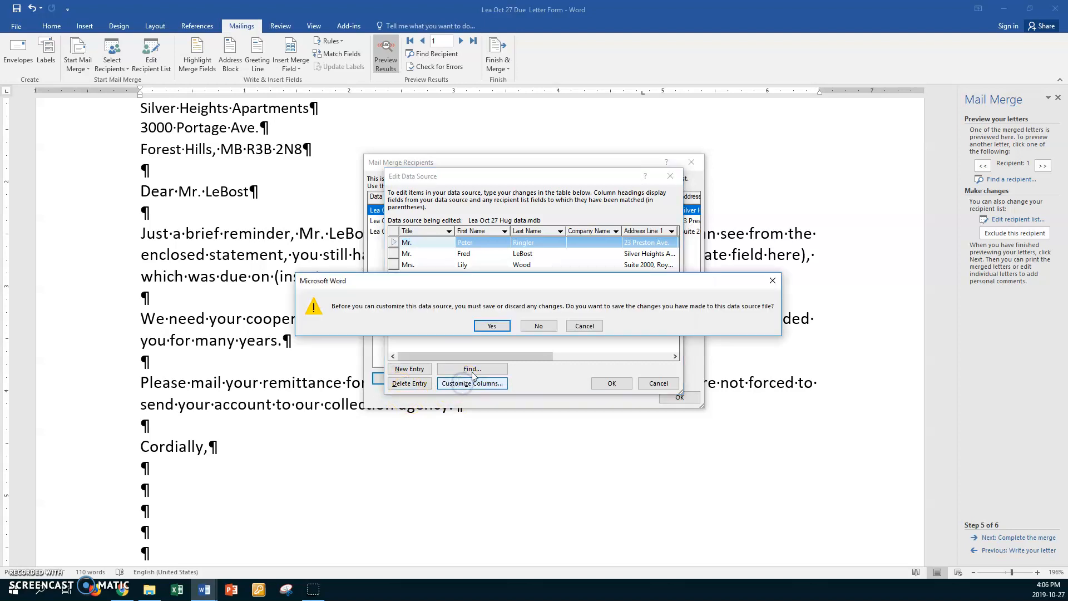
{"action": "left_click", "coordinate": [491, 327]}
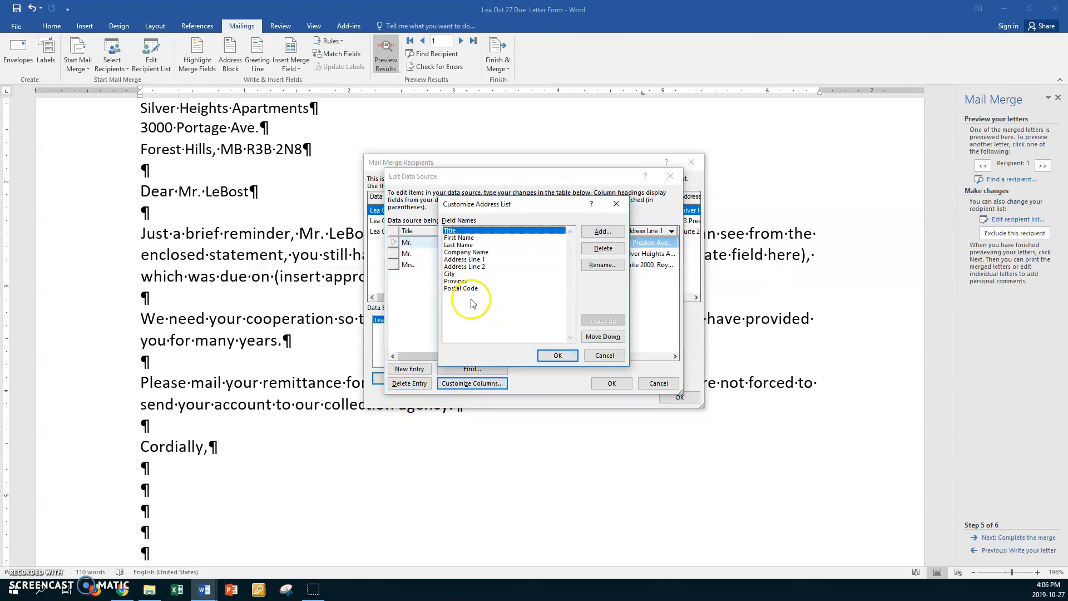
{"action": "left_click", "coordinate": [468, 291]}
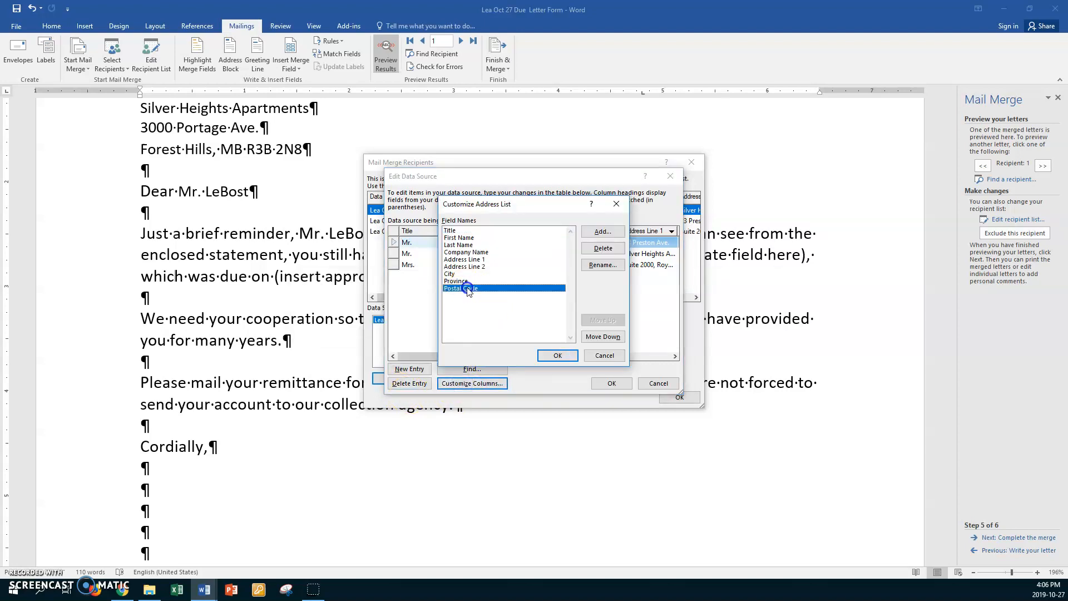
{"action": "left_click", "coordinate": [594, 234]}
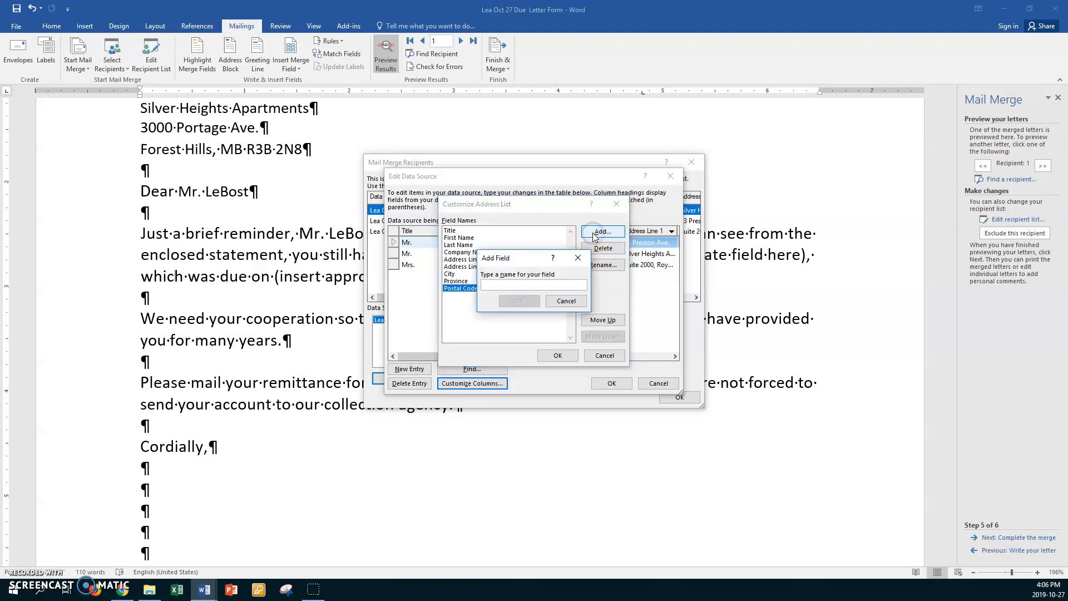
{"action": "type", "text": "Amount"}
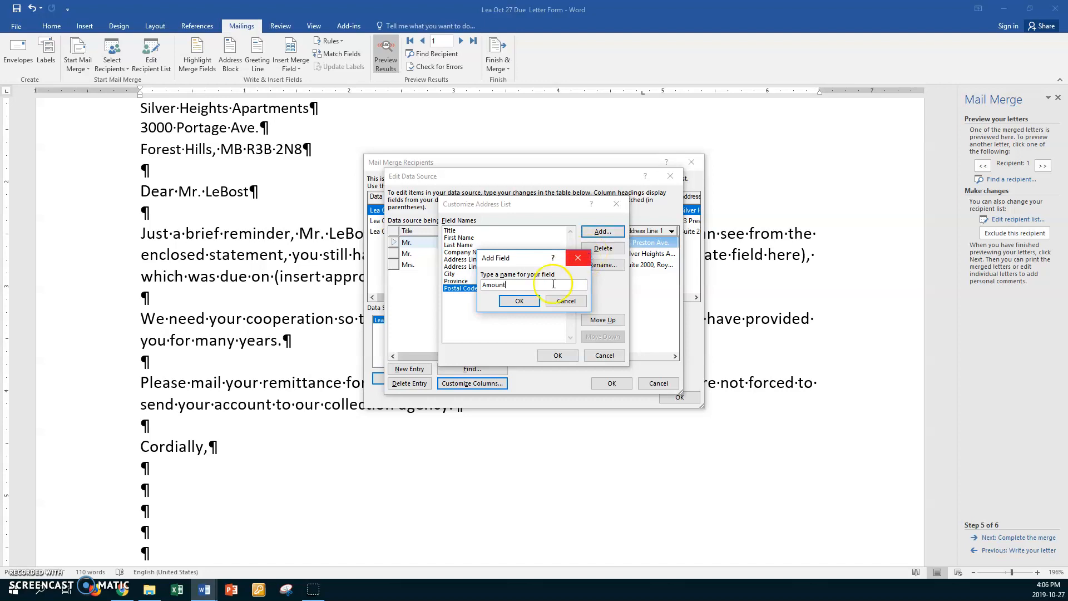
{"action": "left_click", "coordinate": [519, 301]}
{"action": "left_click", "coordinate": [585, 233]}
{"action": "type", "text": "Date"}
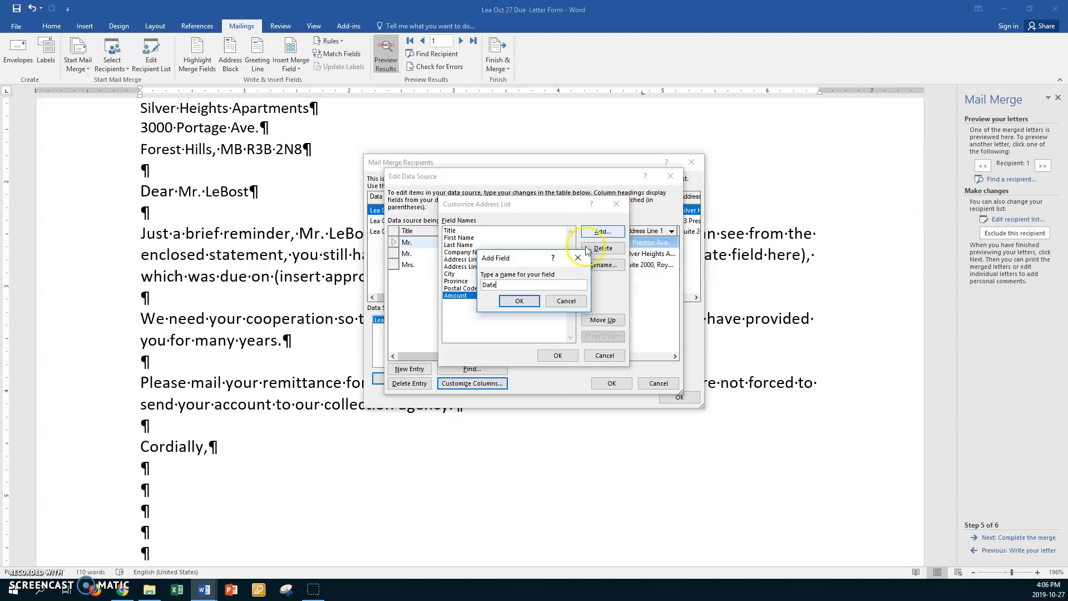
{"action": "left_click", "coordinate": [526, 301]}
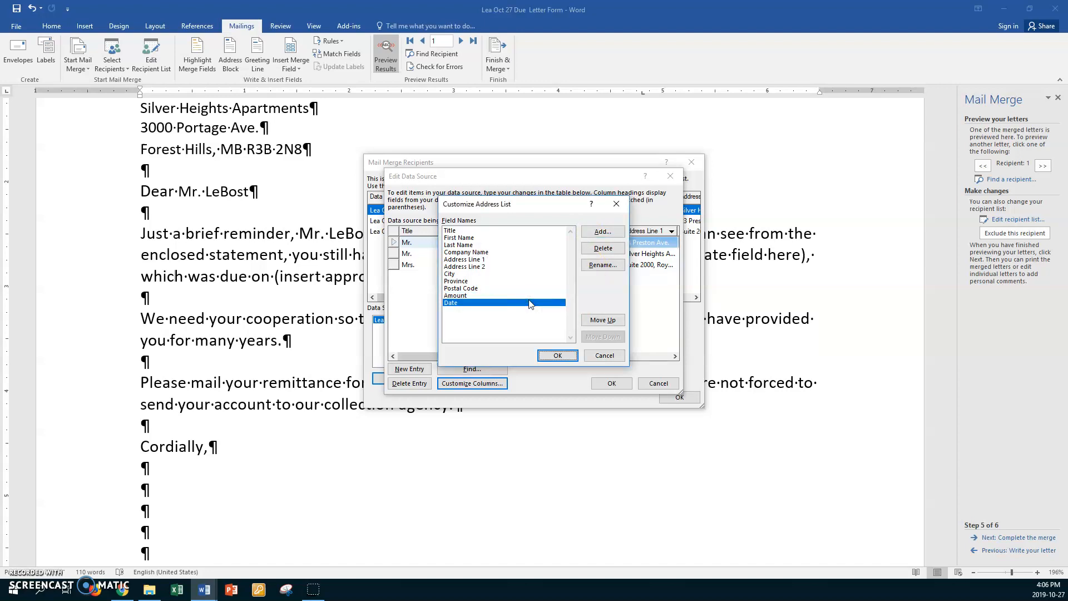
{"action": "left_click", "coordinate": [590, 234]}
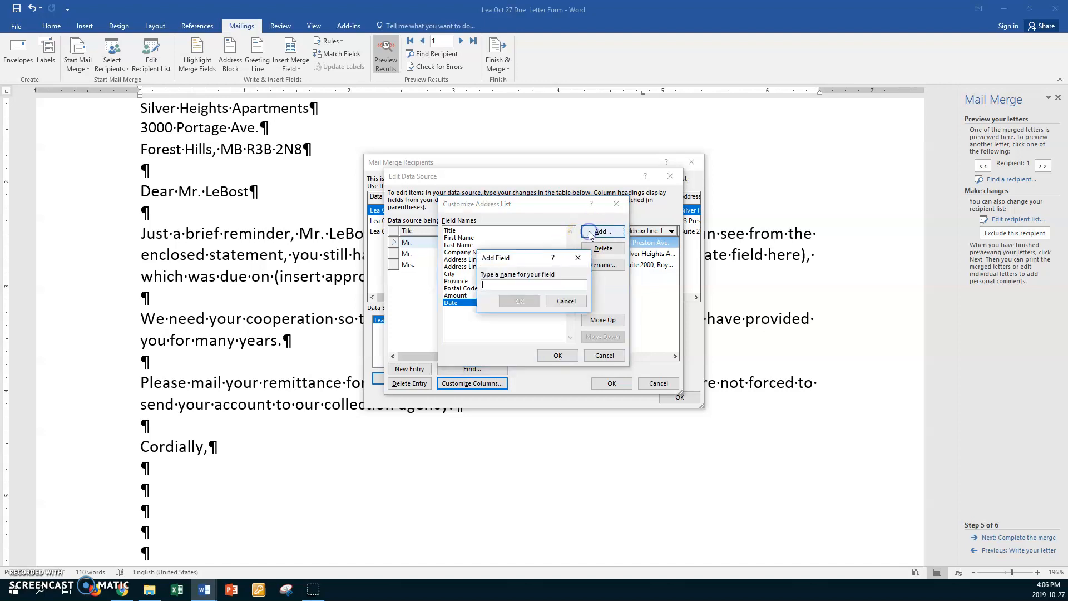
{"action": "type", "text": "Follow Up"}
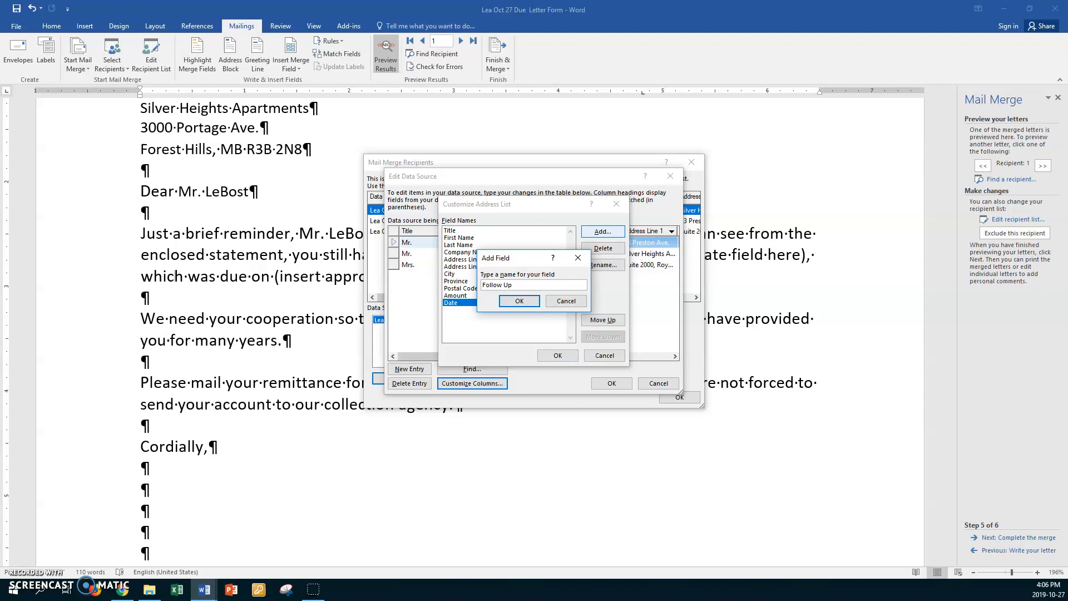
{"action": "left_click", "coordinate": [565, 300]}
Step: Accept the customized columns and save the updated recipient list to the data source
{"action": "left_click", "coordinate": [558, 360]}
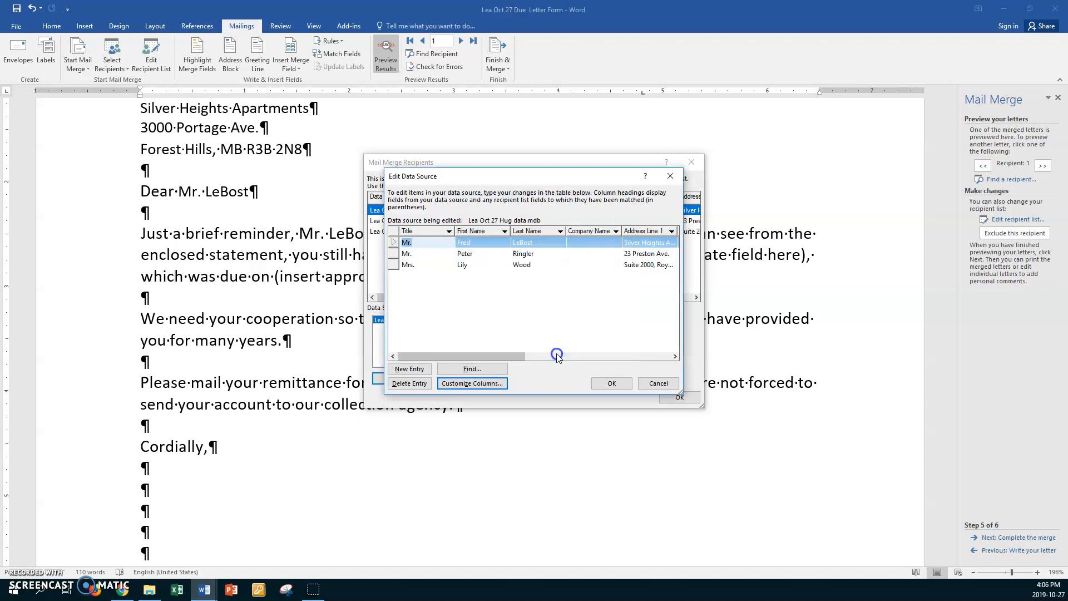
{"action": "left_click", "coordinate": [604, 385]}
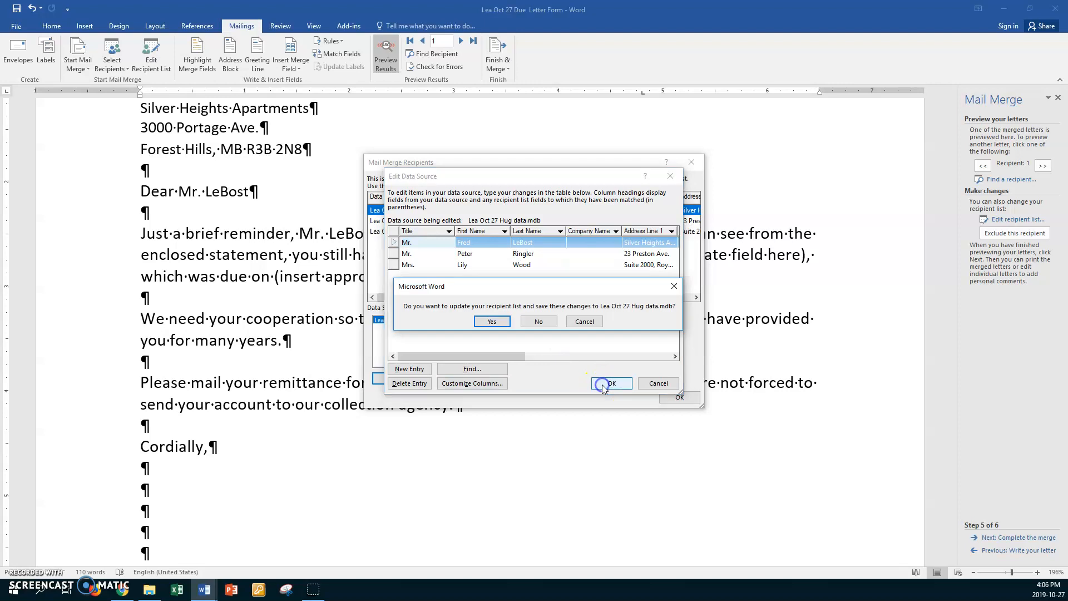
{"action": "left_click", "coordinate": [489, 327]}
Step: Reposition and widen the Mail Merge Recipients dialog to check all columns through Amount and Date
{"action": "left_click_drag", "start_coordinate": [703, 403], "coordinate": [851, 421]}
{"action": "left_click_drag", "start_coordinate": [673, 162], "coordinate": [408, 163]}
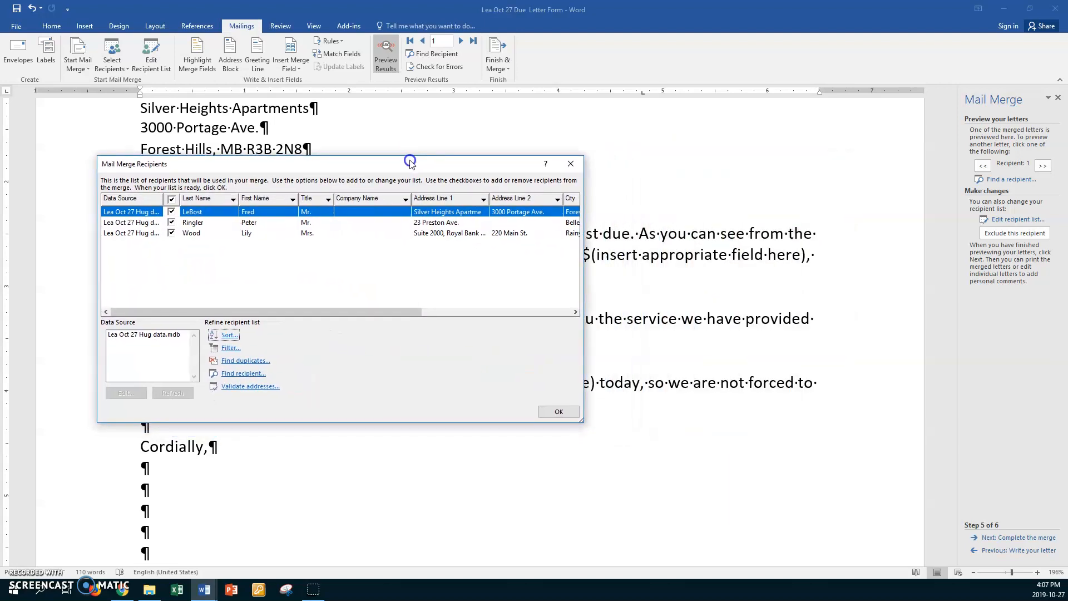
{"action": "left_click_drag", "start_coordinate": [582, 420], "coordinate": [904, 431]}
{"action": "left_click", "coordinate": [751, 204]}
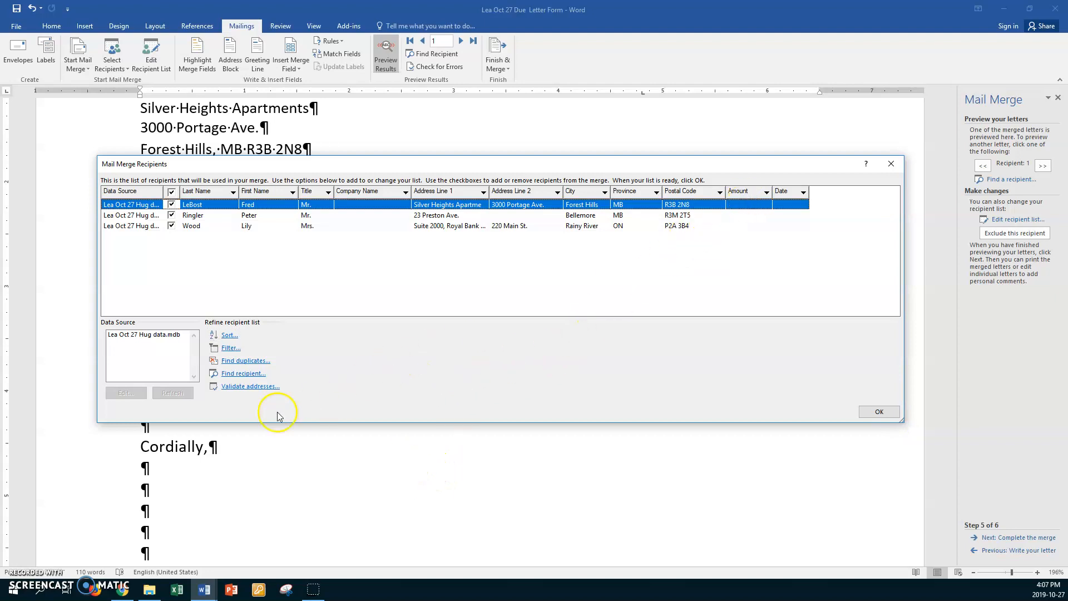
Step: Reopen "Lea Oct 27 Hug data.mdb" for editing and widen the Edit Data Source window to fit all columns
{"action": "left_click", "coordinate": [153, 339]}
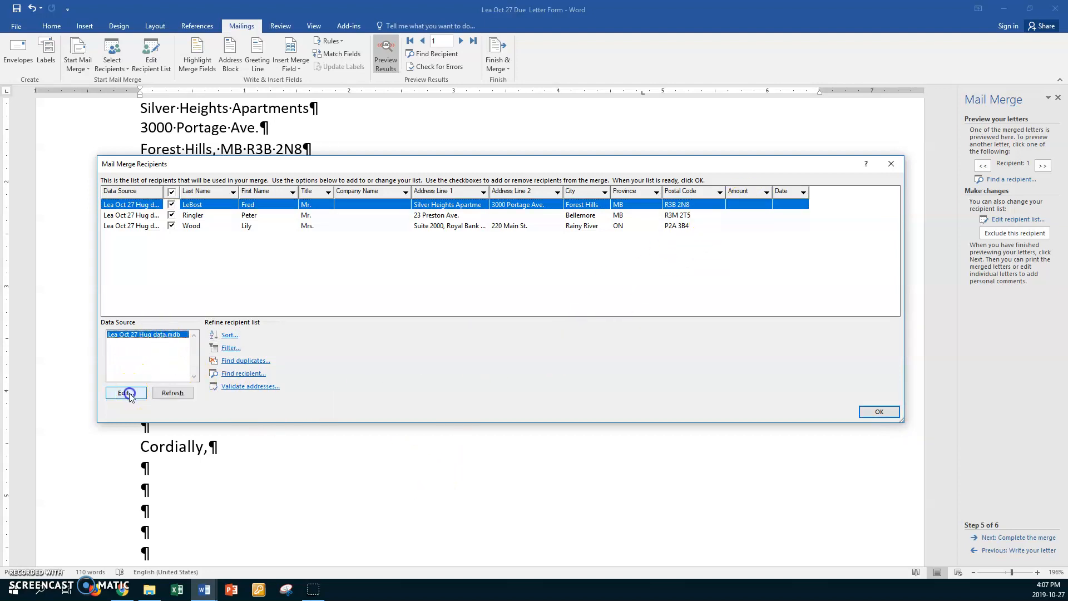
{"action": "left_click", "coordinate": [125, 392]}
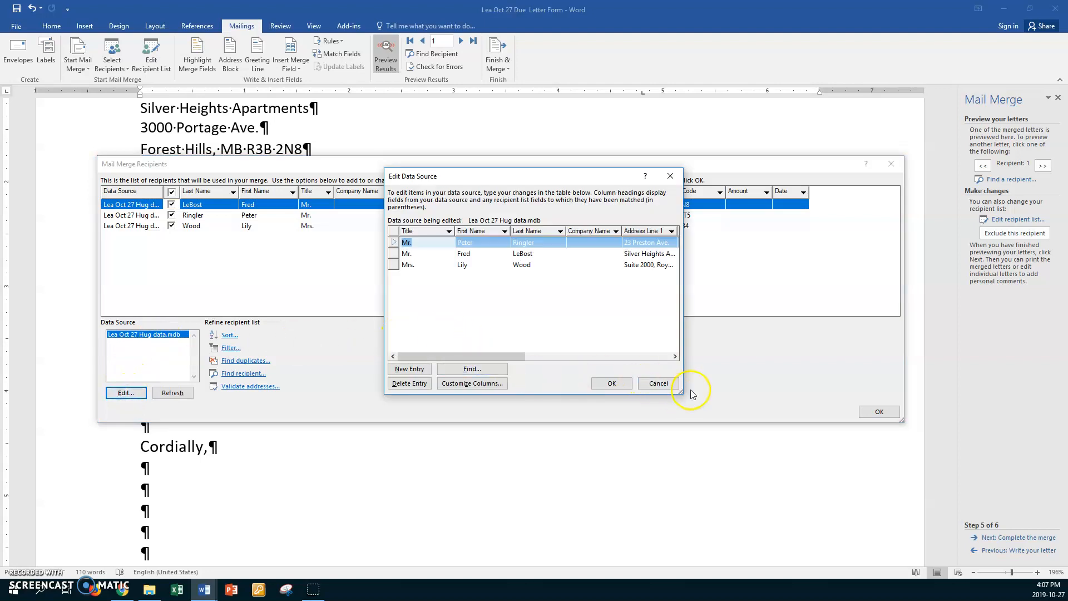
{"action": "left_click_drag", "start_coordinate": [680, 391], "coordinate": [834, 412]}
{"action": "left_click_drag", "start_coordinate": [620, 182], "coordinate": [376, 174]}
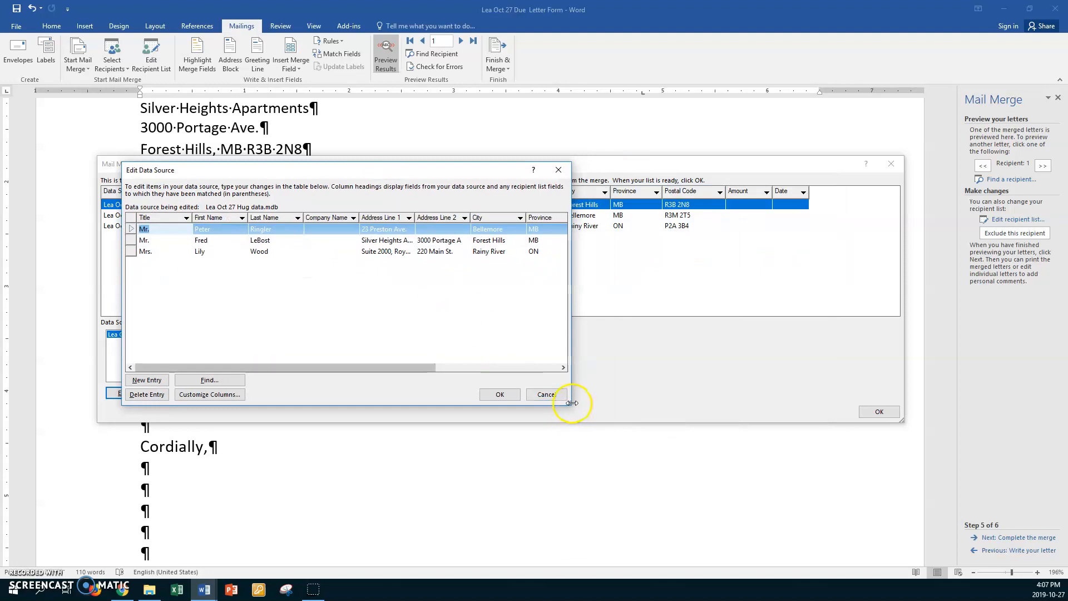
{"action": "left_click_drag", "start_coordinate": [568, 401], "coordinate": [835, 418]}
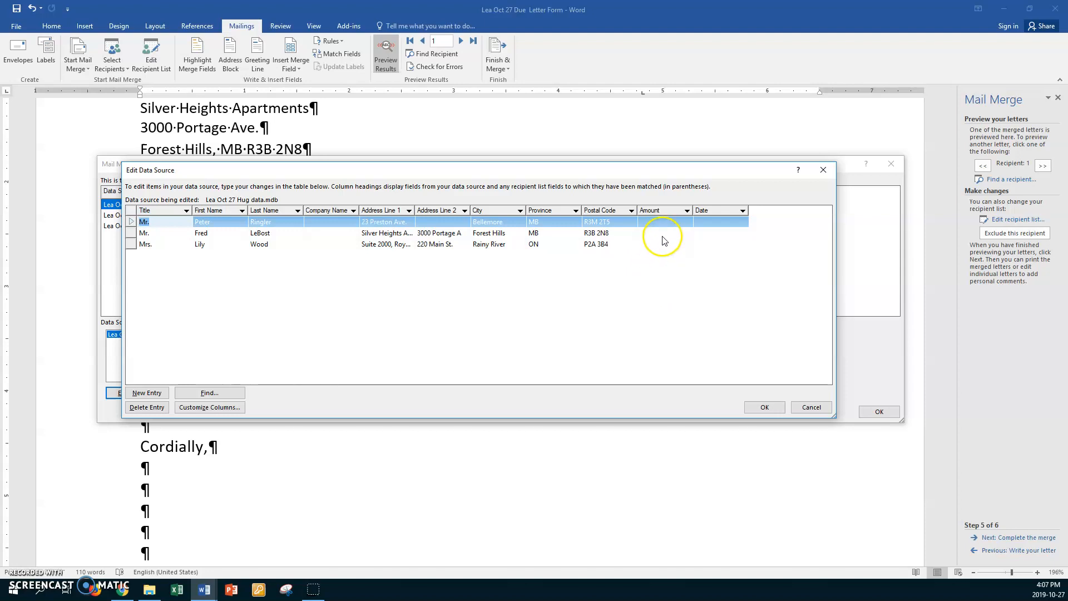
Step: Add a Follow Up field after Date in the data source's columns, saving pending changes when asked
{"action": "left_click", "coordinate": [214, 416]}
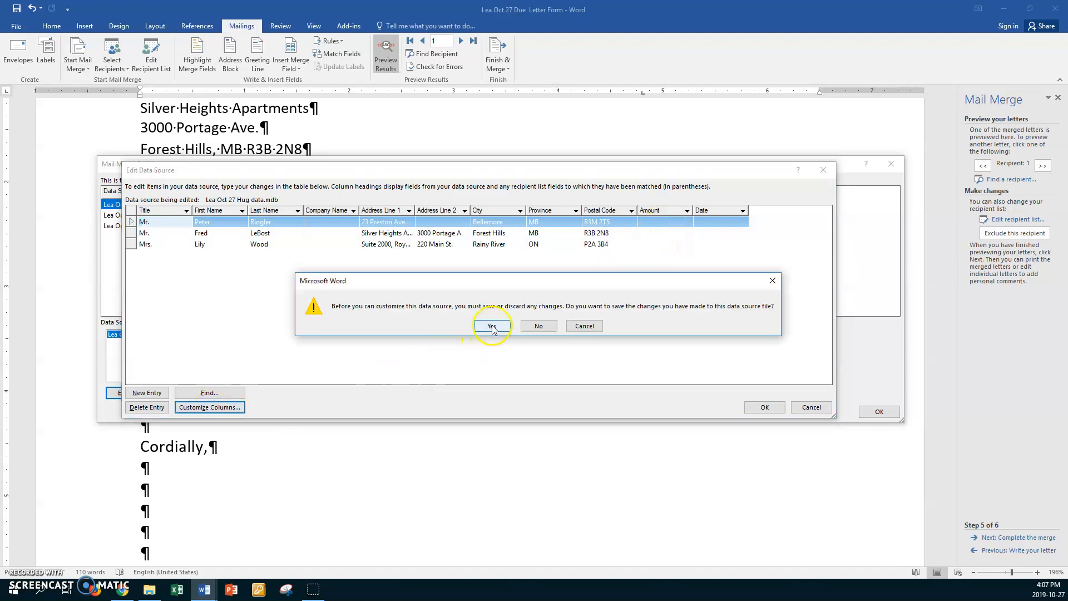
{"action": "left_click", "coordinate": [492, 327]}
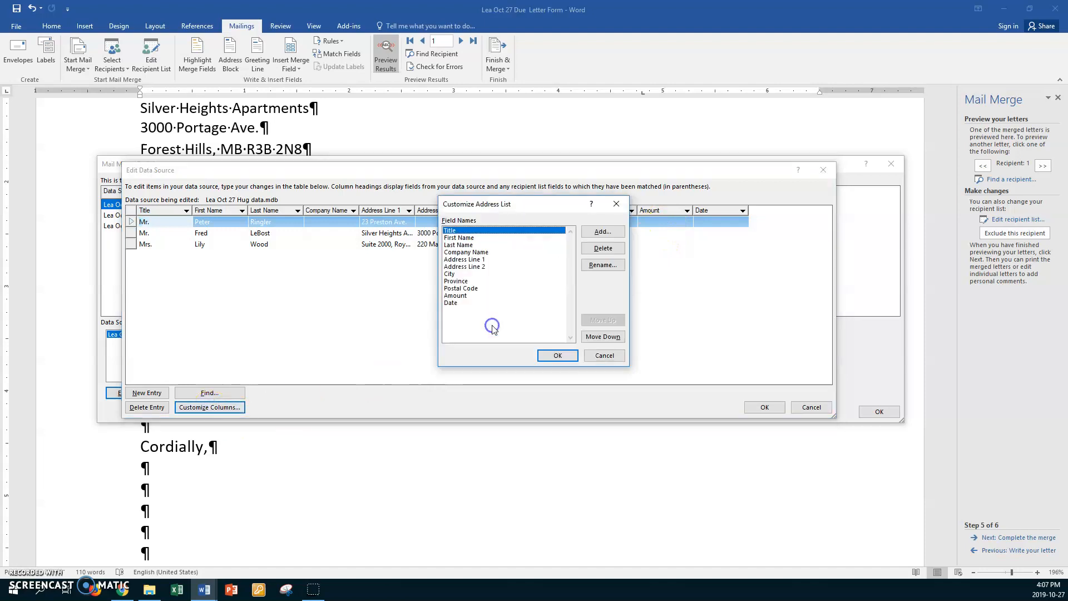
{"action": "left_click", "coordinate": [454, 304]}
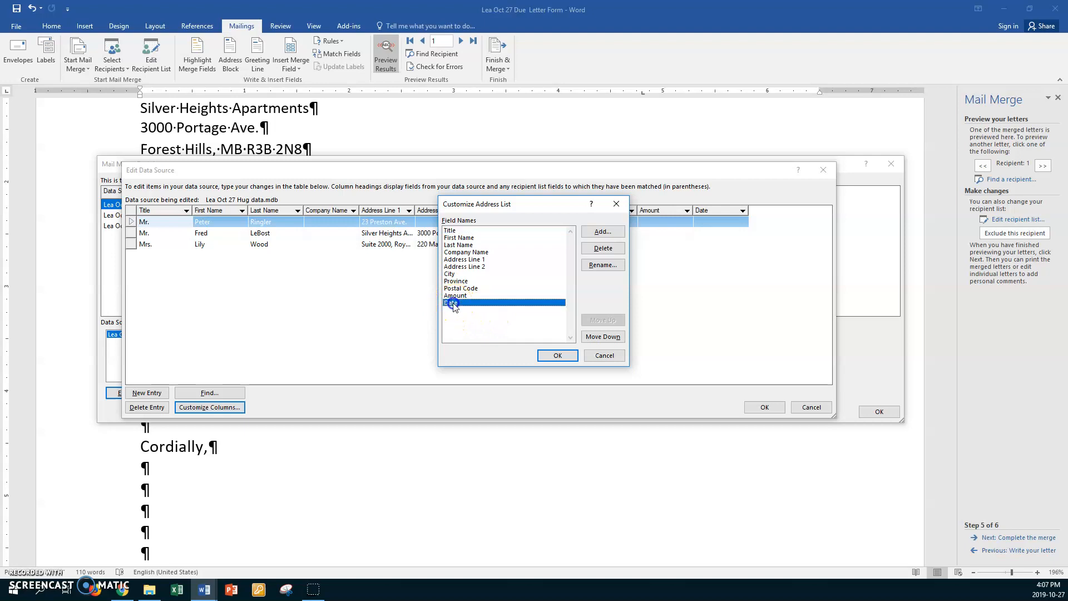
{"action": "left_click", "coordinate": [589, 231]}
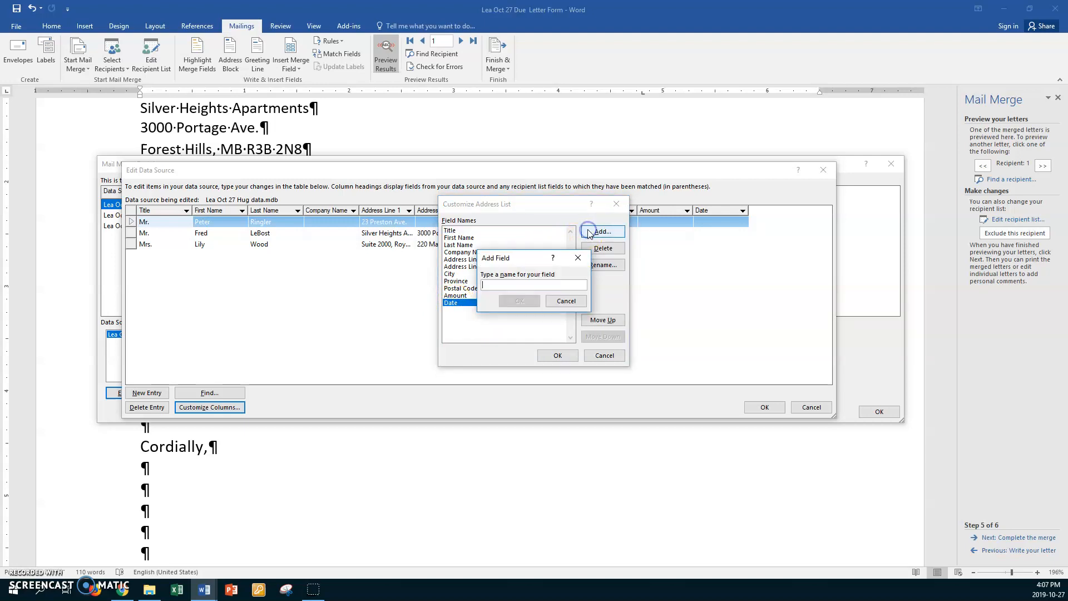
{"action": "type", "text": "Follow Up"}
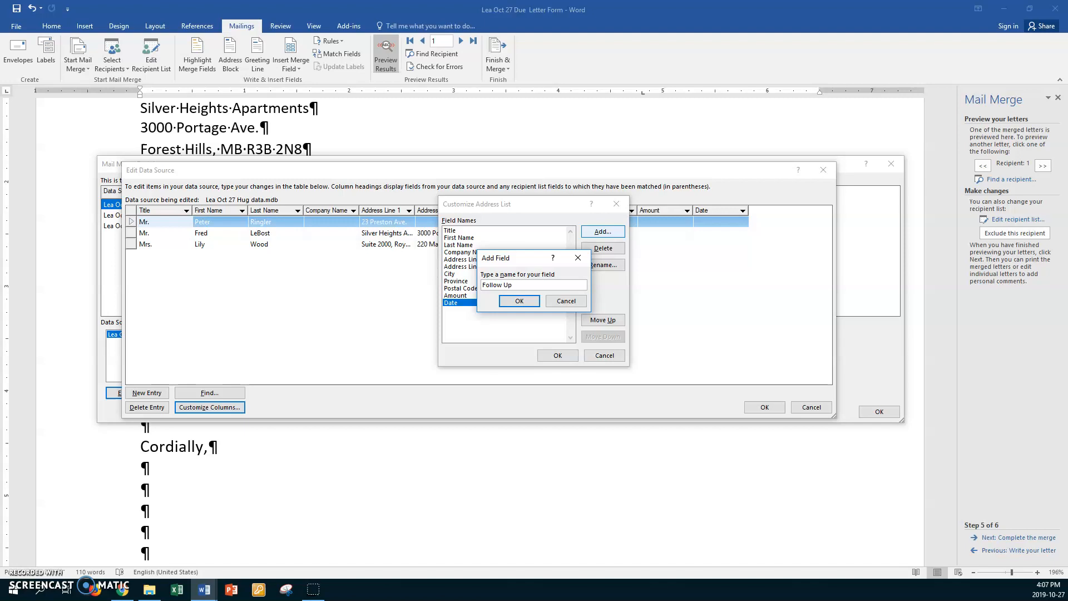
{"action": "key", "text": "Return"}
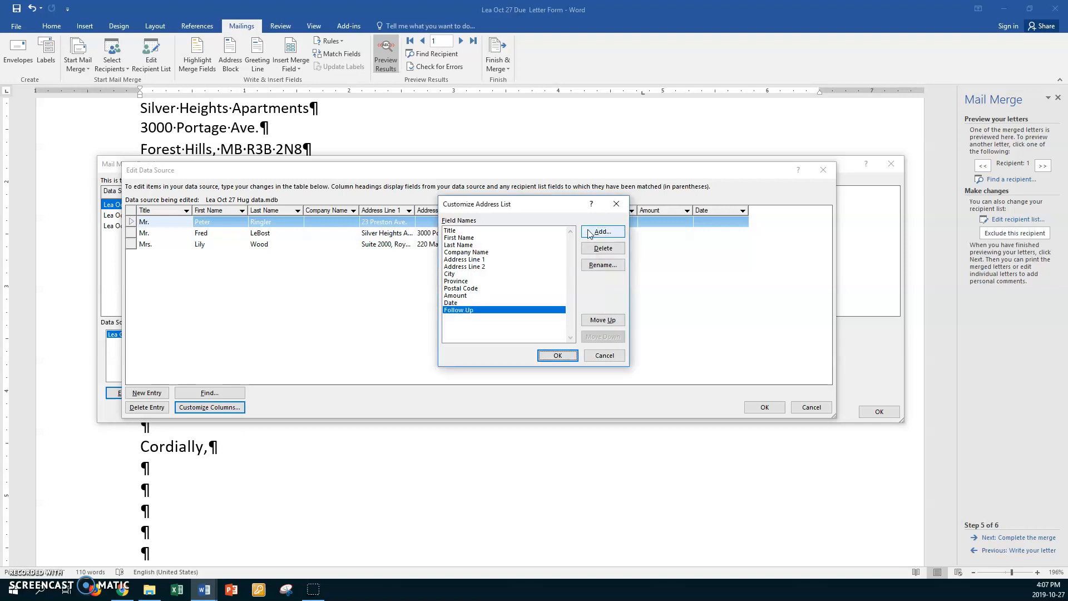
{"action": "left_click", "coordinate": [558, 355]}
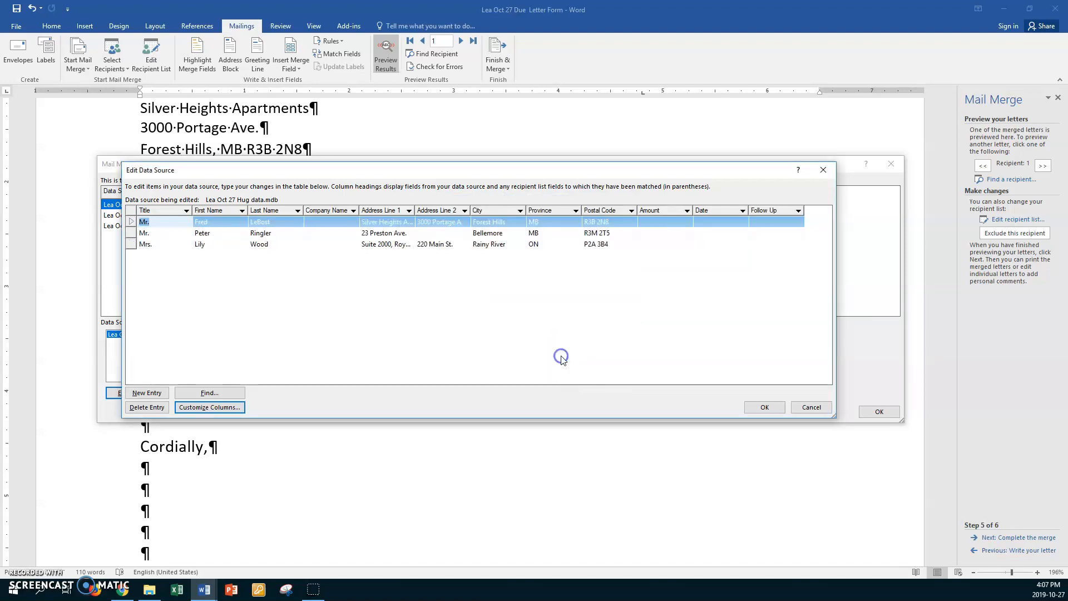
Step: Fill the Amount column for the three recipients, in row order, with 256.98, 456.90 and 333.57
{"action": "left_click", "coordinate": [662, 221]}
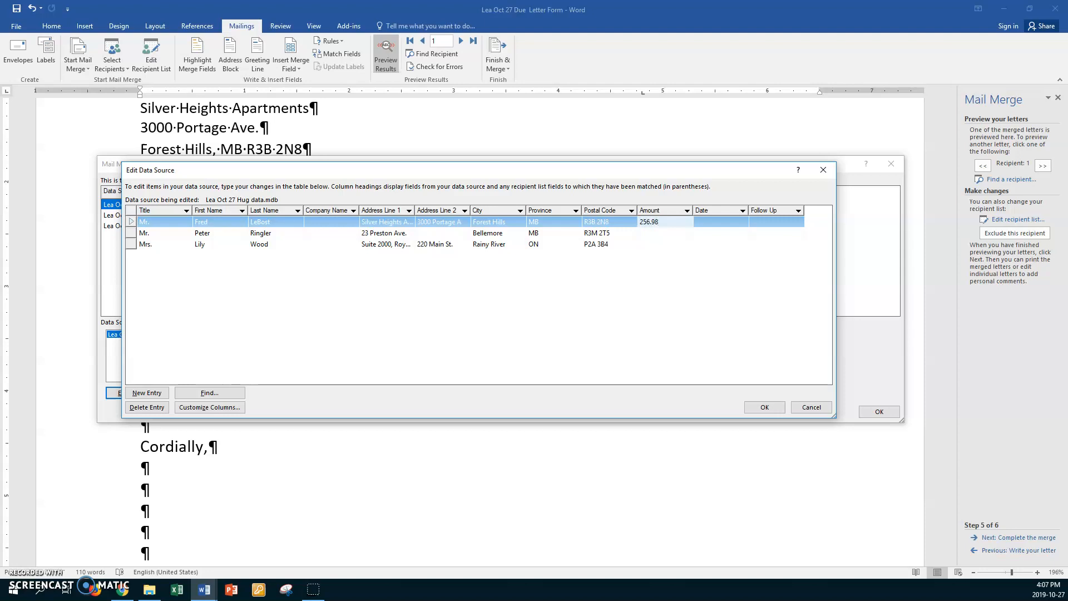
{"action": "left_click", "coordinate": [663, 233]}
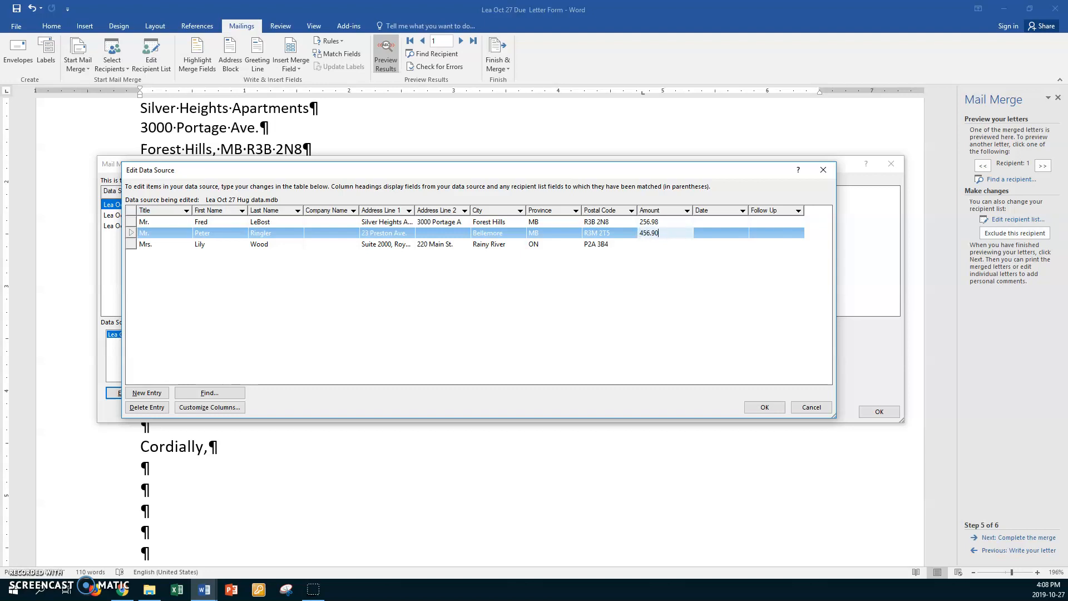
{"action": "key", "text": "Down"}
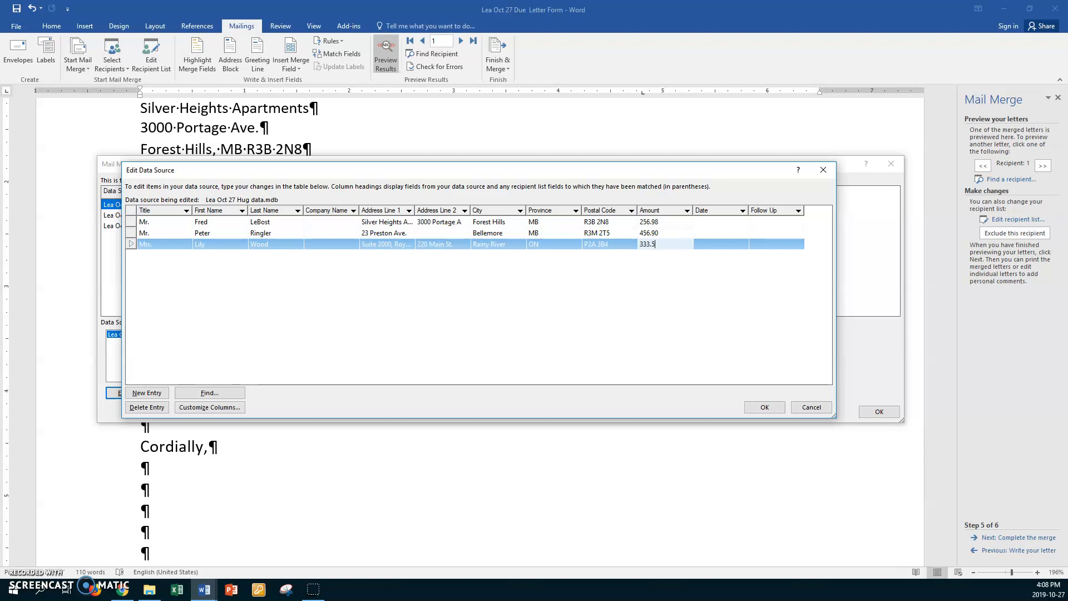
Step: Fill the Date column for the three recipients, in row order, with March 1, March 15 and March 20
{"action": "left_click", "coordinate": [707, 221]}
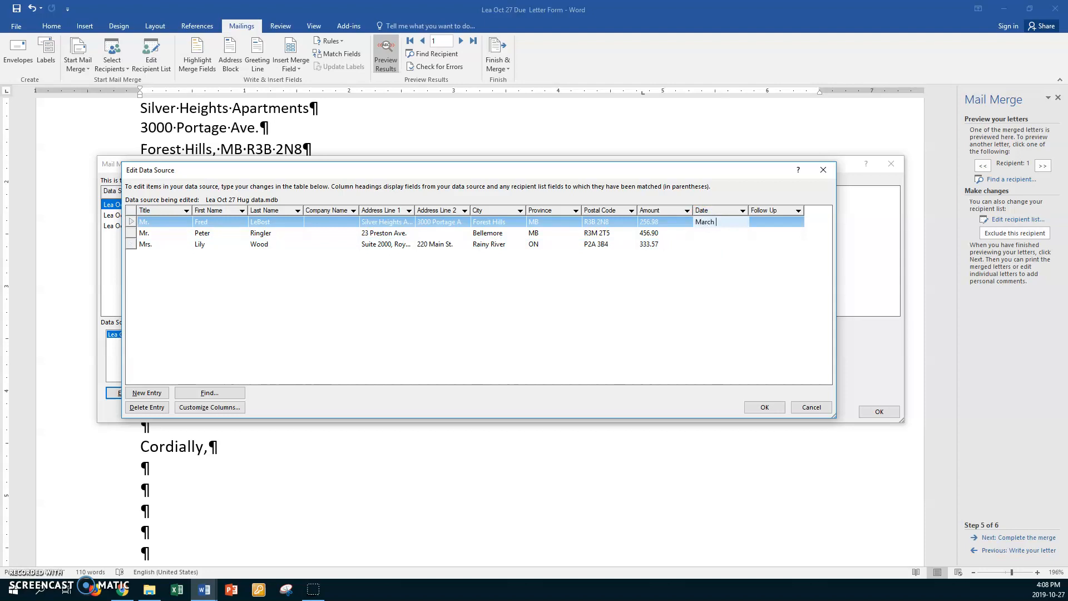
{"action": "key", "text": "Down"}
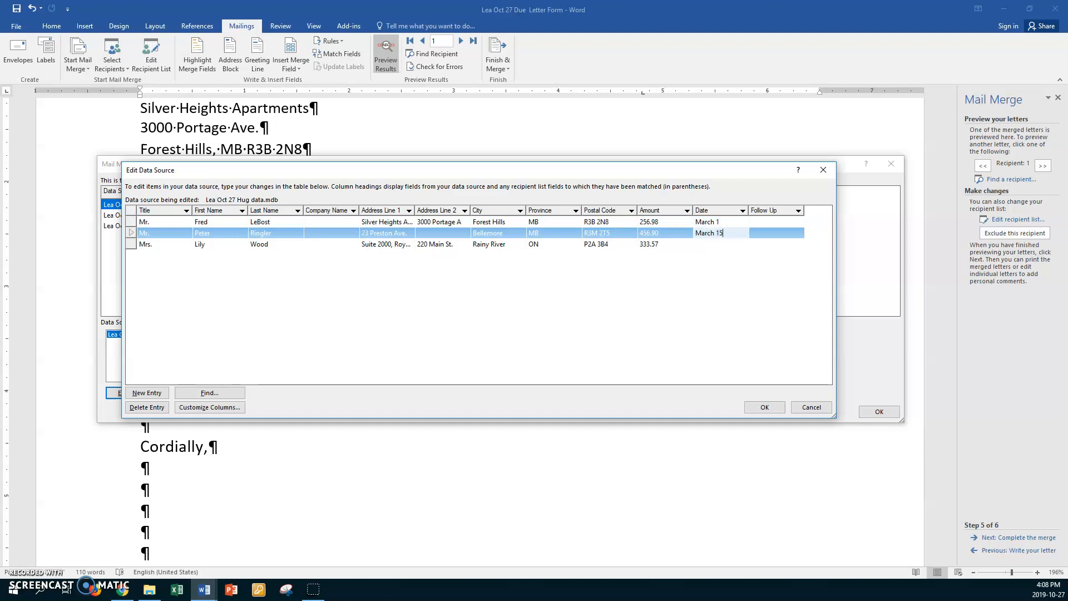
{"action": "key", "text": "Down"}
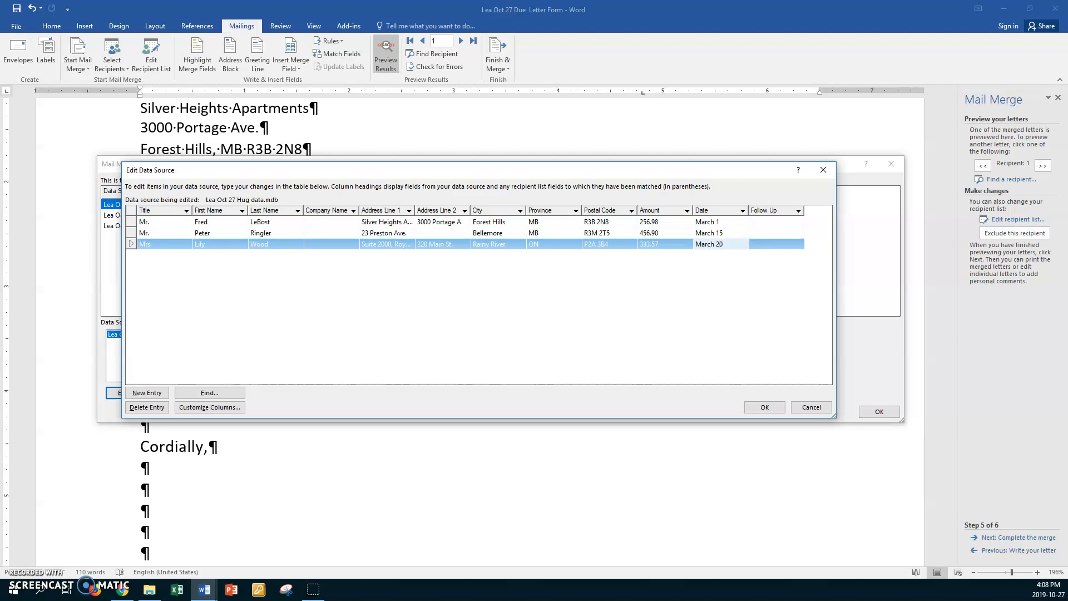
Step: Fill the Follow Up column, in row order, with June 10, June 20 and June 30, and save the changes to the recipient list
{"action": "left_click", "coordinate": [767, 221]}
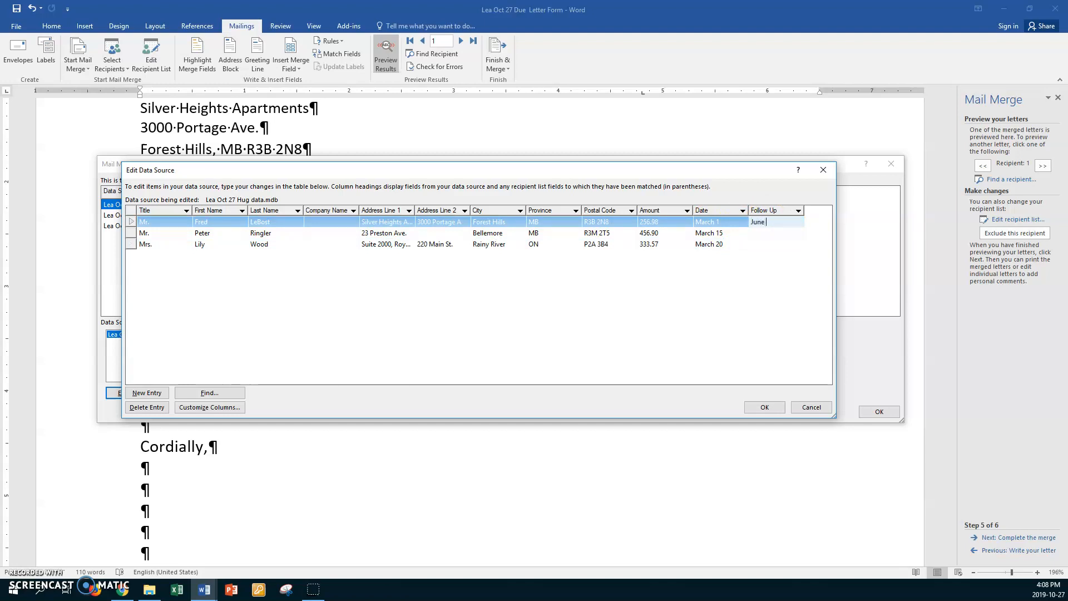
{"action": "key", "text": "Down"}
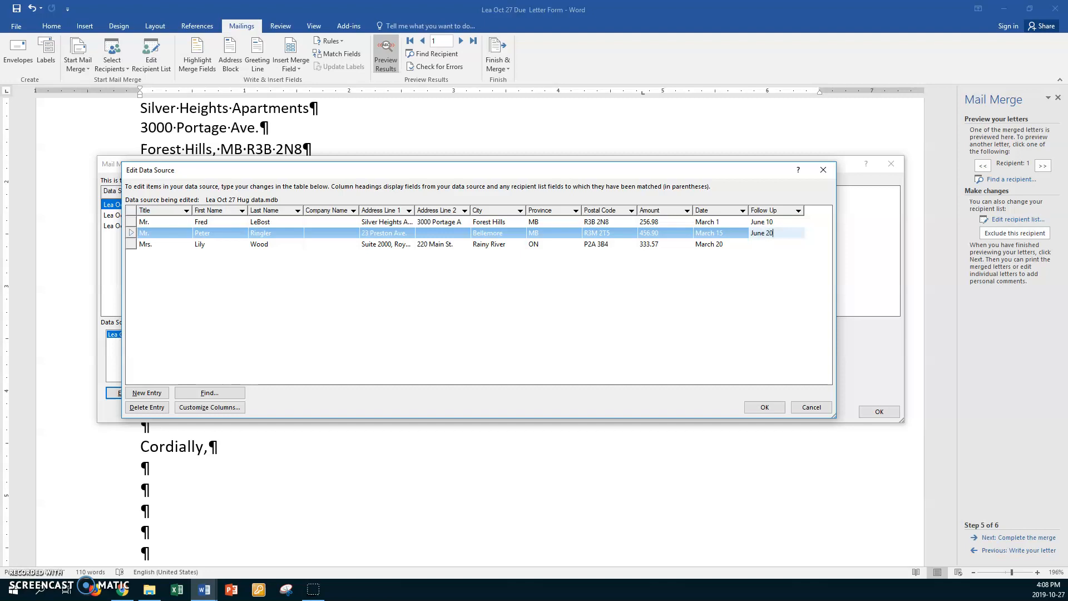
{"action": "key", "text": "Down"}
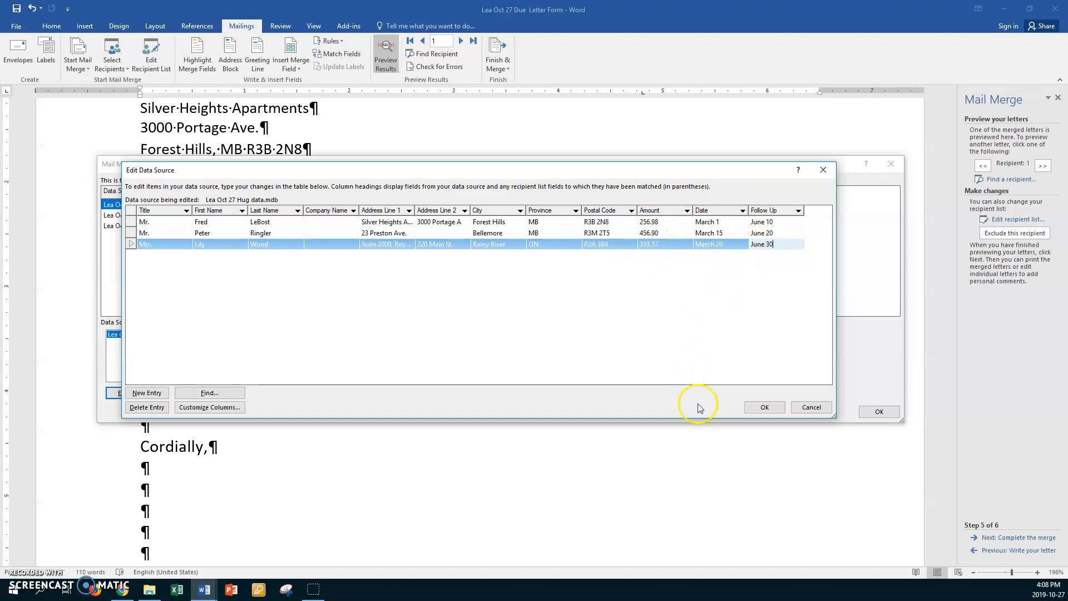
{"action": "left_click", "coordinate": [757, 408]}
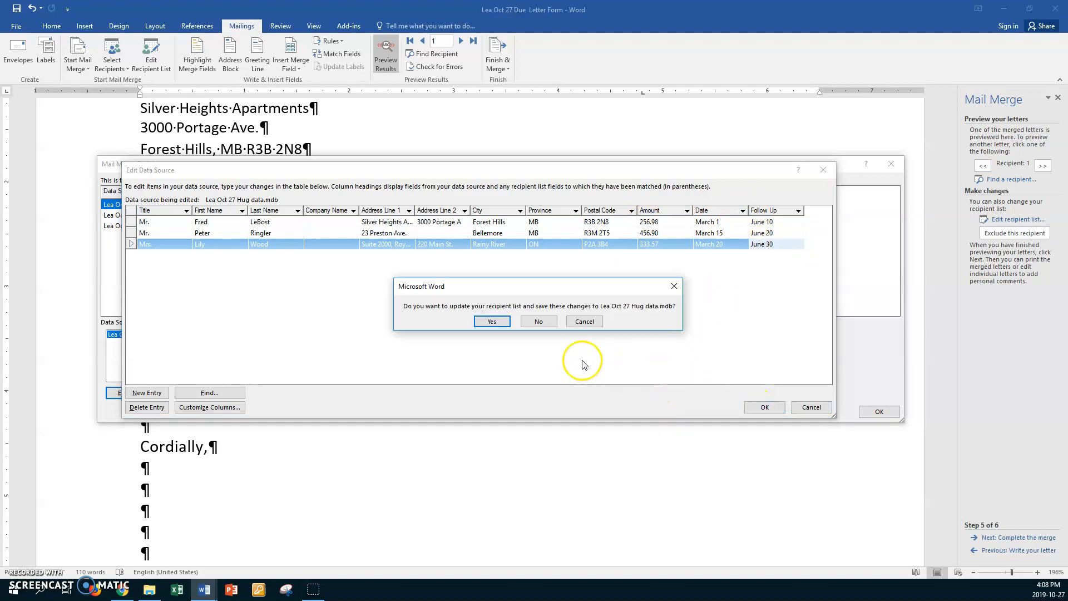
{"action": "left_click", "coordinate": [501, 322]}
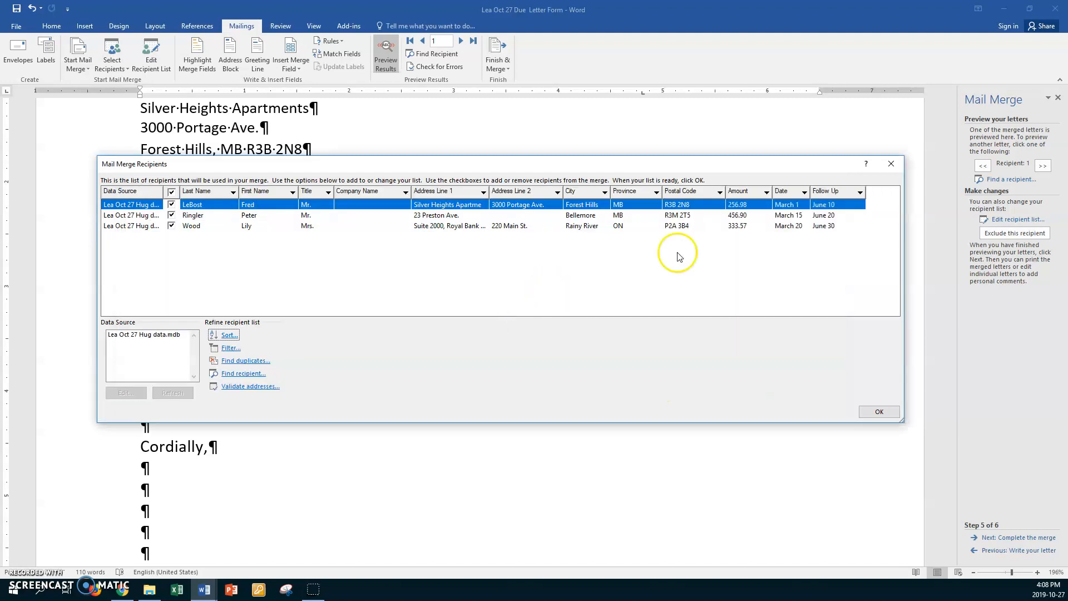
{"action": "left_click", "coordinate": [877, 415]}
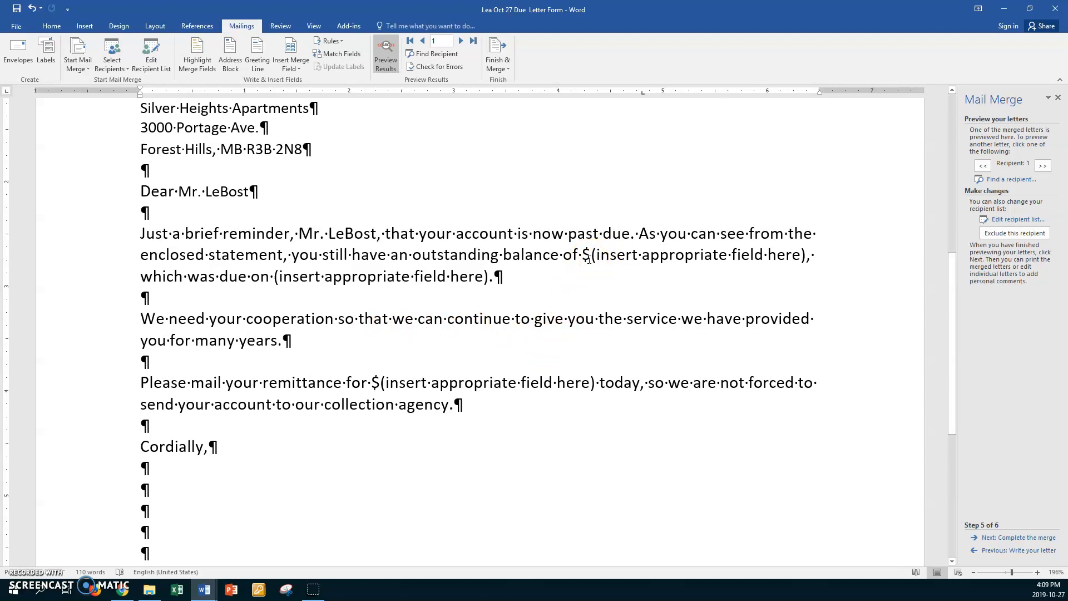
Step: Replace the bracketed placeholder after "outstanding balance of $" with the Amount merge field
{"action": "left_click_drag", "start_coordinate": [593, 255], "coordinate": [792, 255]}
{"action": "key", "text": "Delete"}
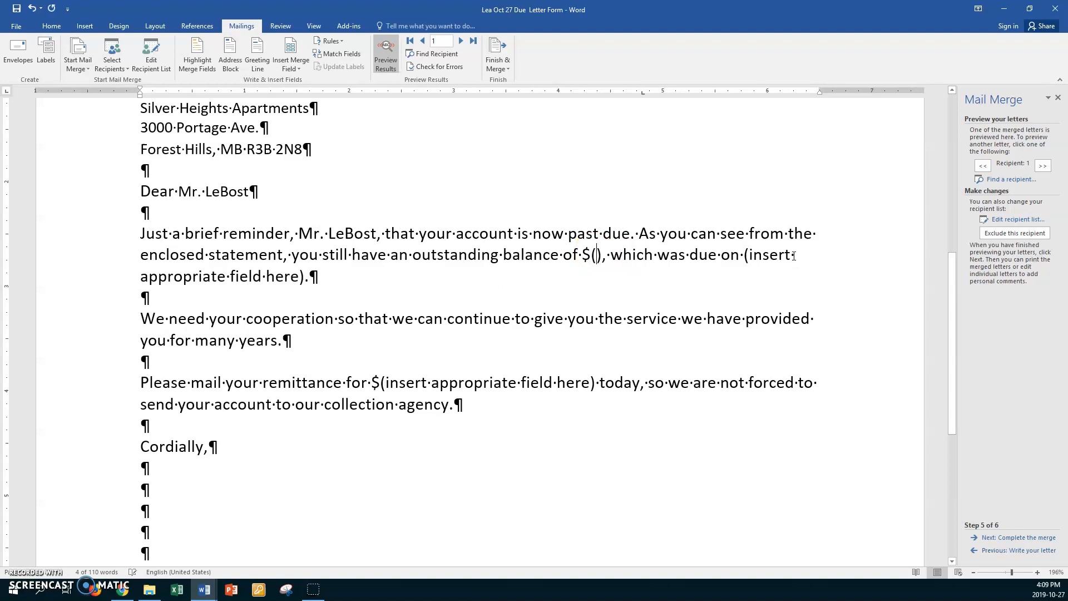
{"action": "key", "text": "Delete"}
{"action": "key", "text": "BackSpace"}
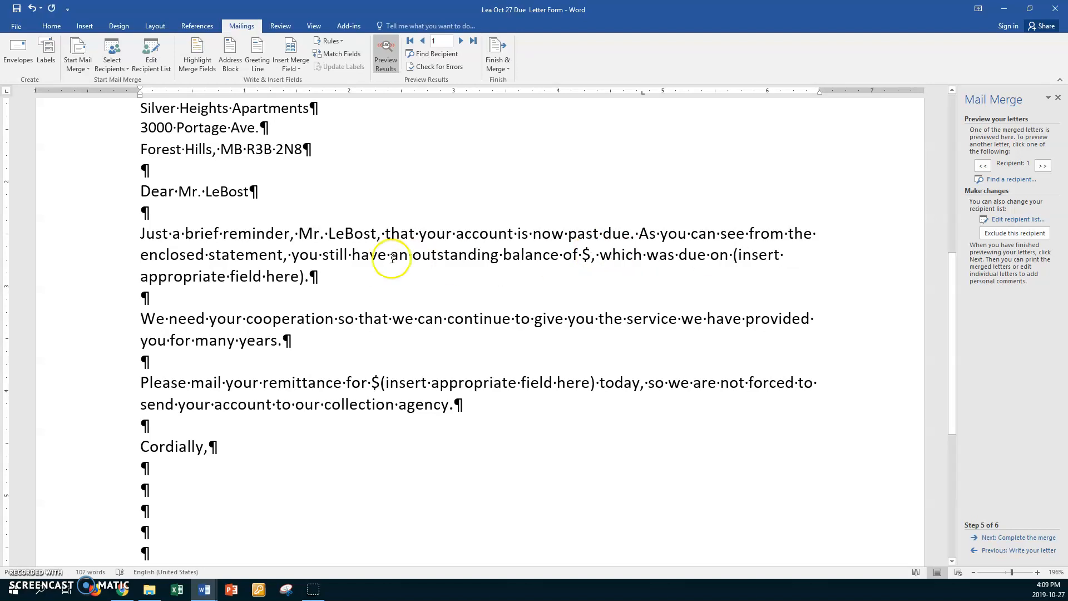
{"action": "left_click", "coordinate": [296, 77]}
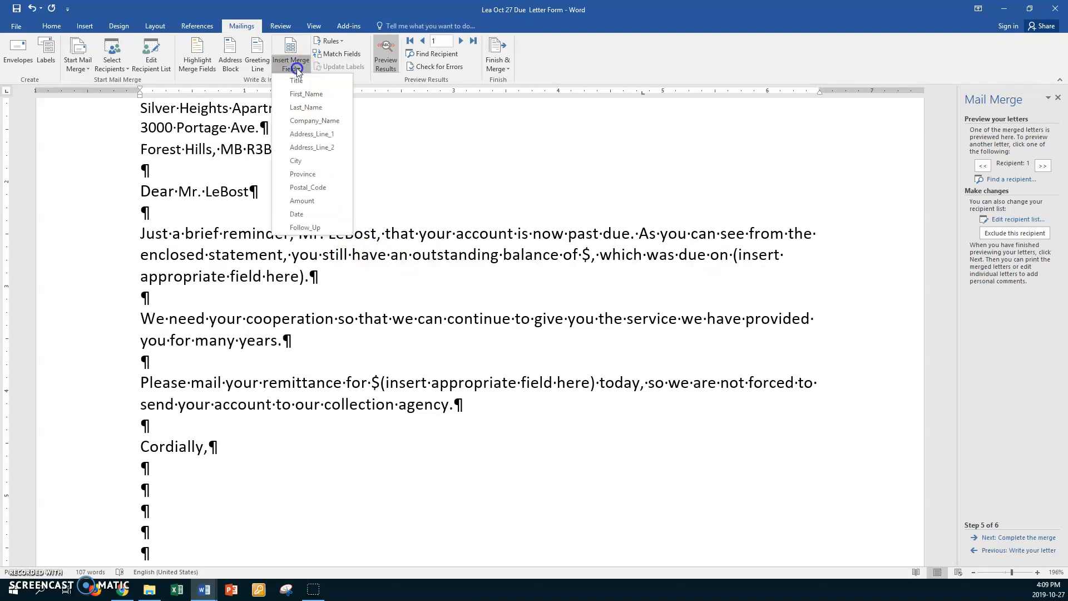
{"action": "left_click", "coordinate": [302, 203]}
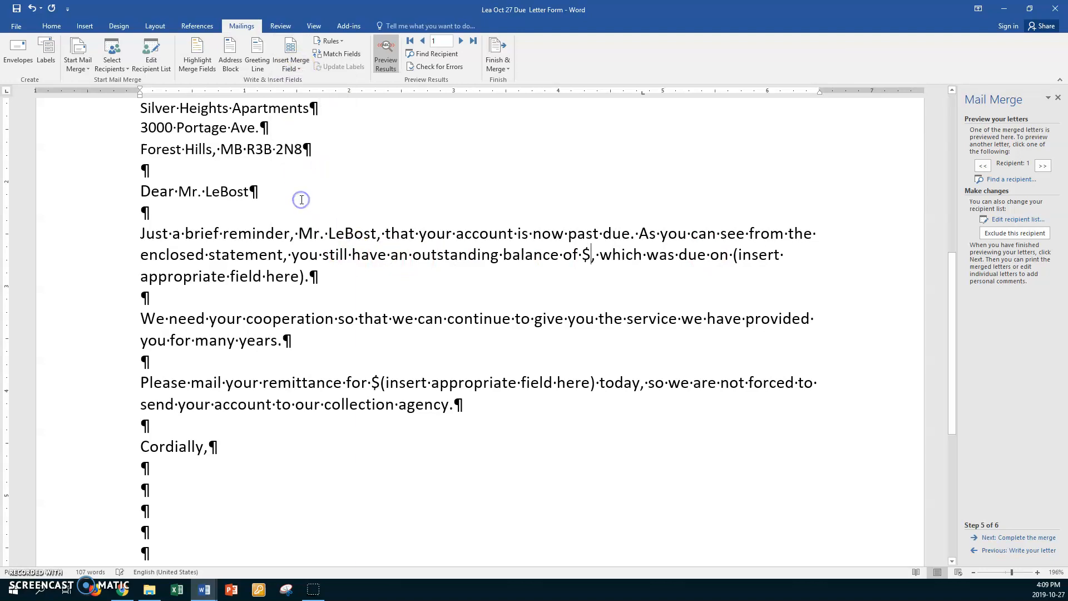
Step: Replace the bracketed placeholder after "which was due on" with the Date merge field, followed by a period
{"action": "left_click", "coordinate": [632, 243]}
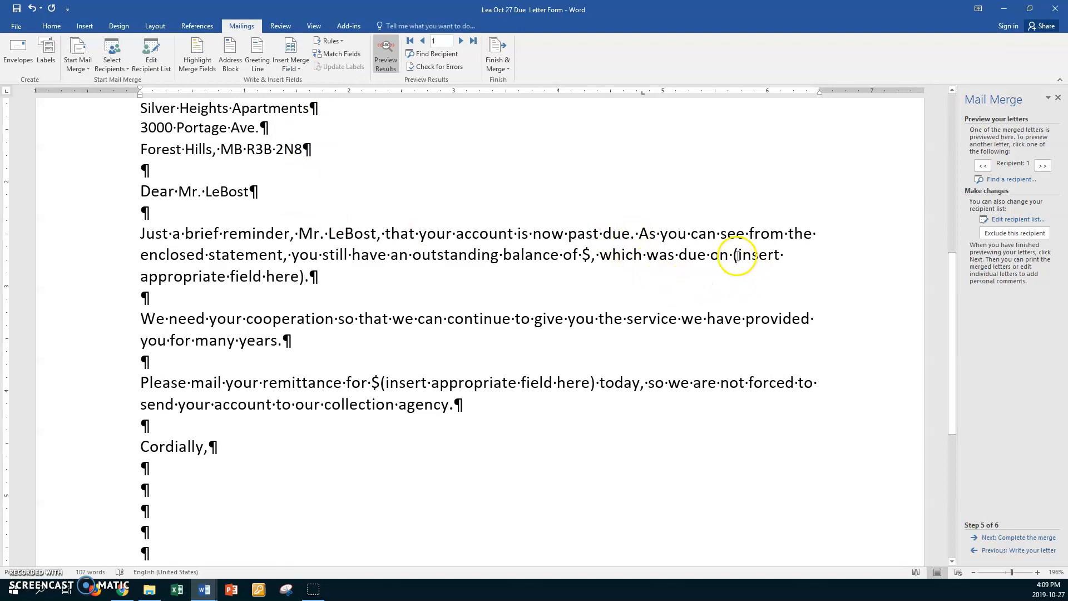
{"action": "left_click_drag", "start_coordinate": [734, 255], "coordinate": [195, 281]}
{"action": "left_click", "coordinate": [305, 277]}
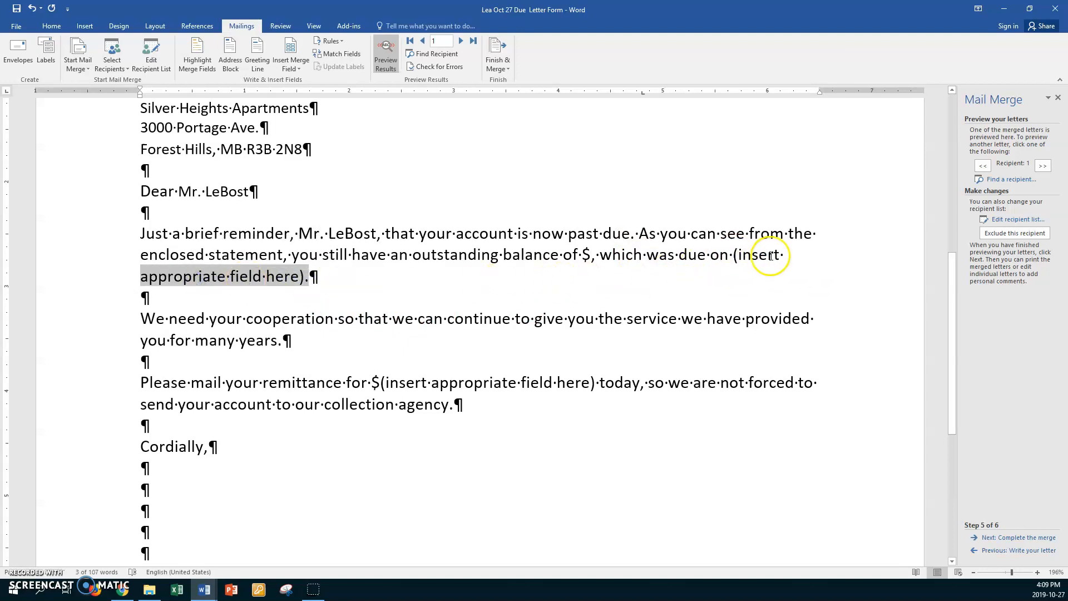
{"action": "left_click", "coordinate": [739, 258], "text": "shift"}
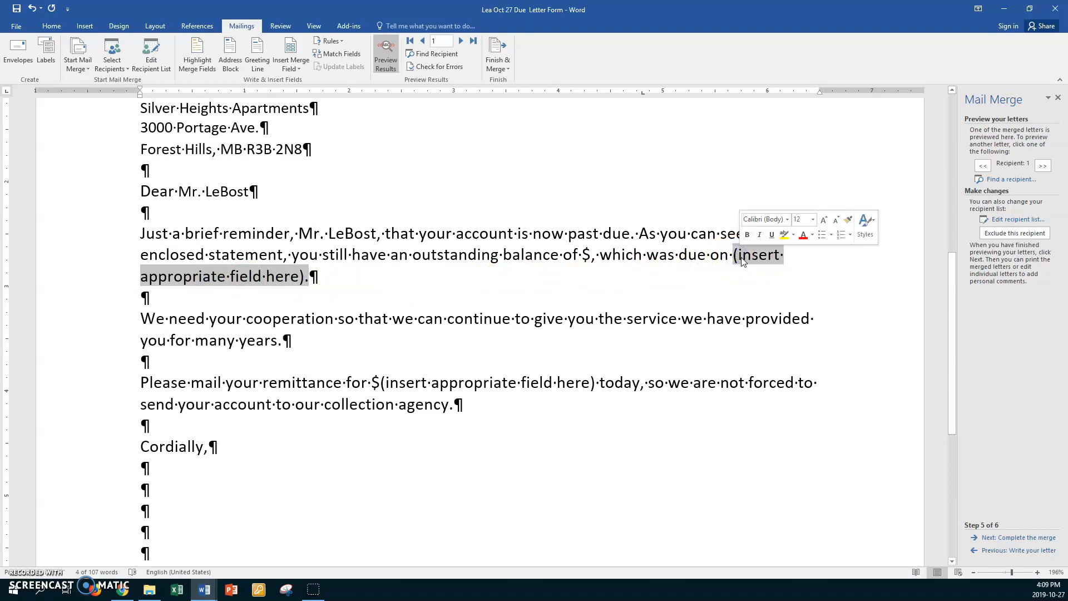
{"action": "key", "text": "Delete"}
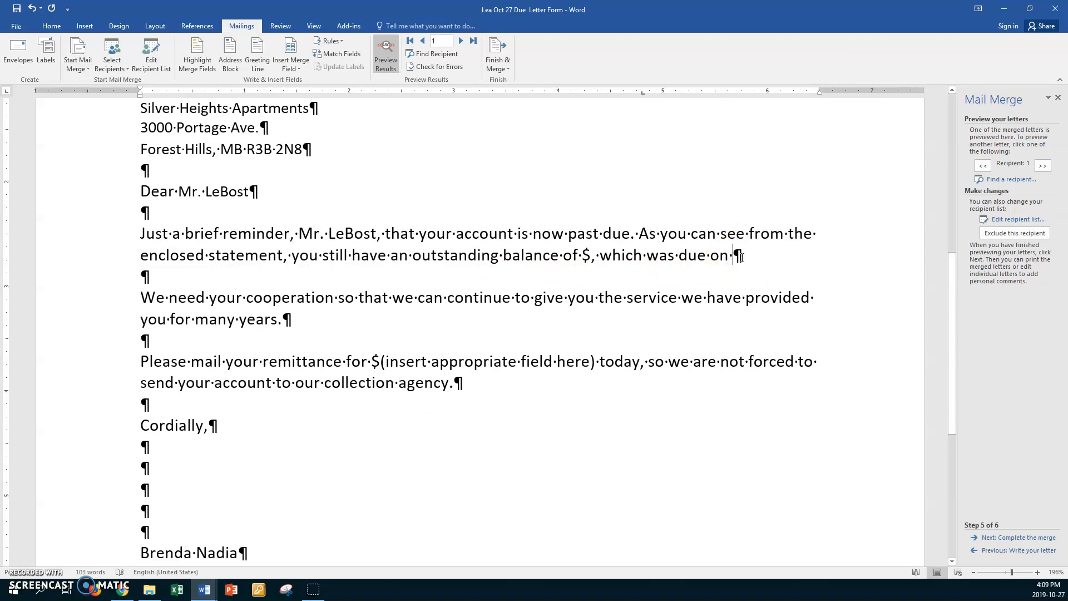
{"action": "left_click", "coordinate": [299, 69]}
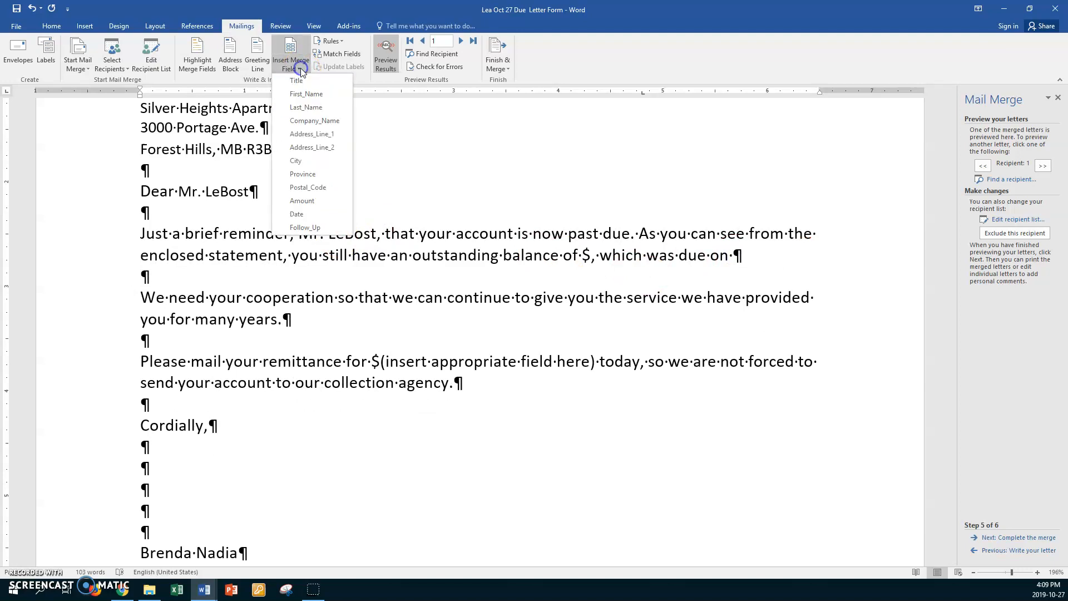
{"action": "left_click", "coordinate": [295, 214]}
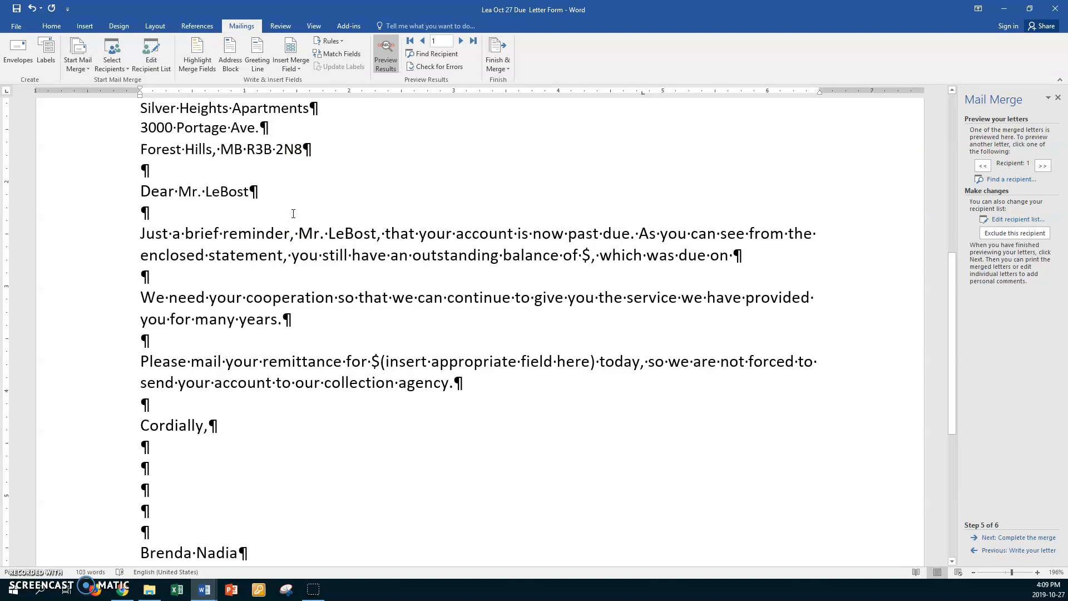
{"action": "type", "text": "."}
Step: Replace the bracketed placeholder after "remittance for $" with the Amount merge field, keeping a space before "today"
{"action": "left_click_drag", "start_coordinate": [596, 358], "coordinate": [381, 363]}
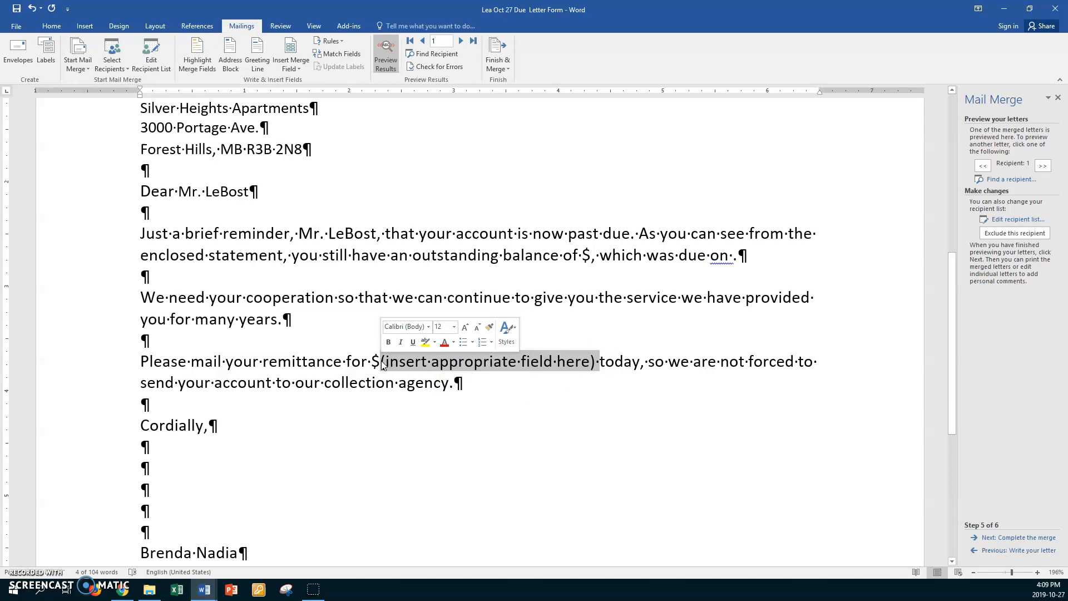
{"action": "key", "text": "Delete"}
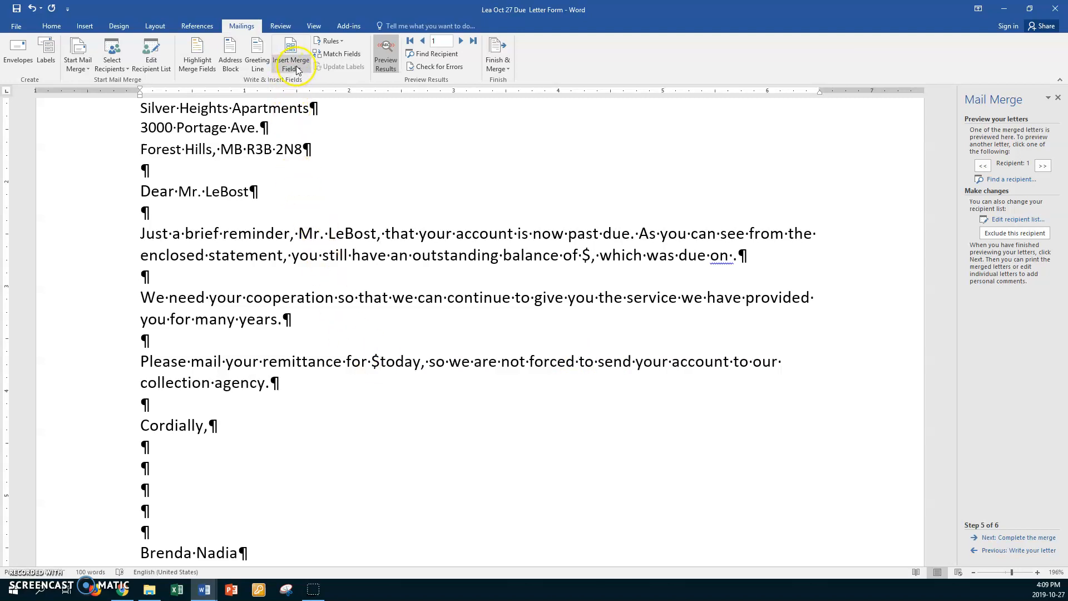
{"action": "left_click", "coordinate": [298, 70]}
{"action": "left_click", "coordinate": [307, 201]}
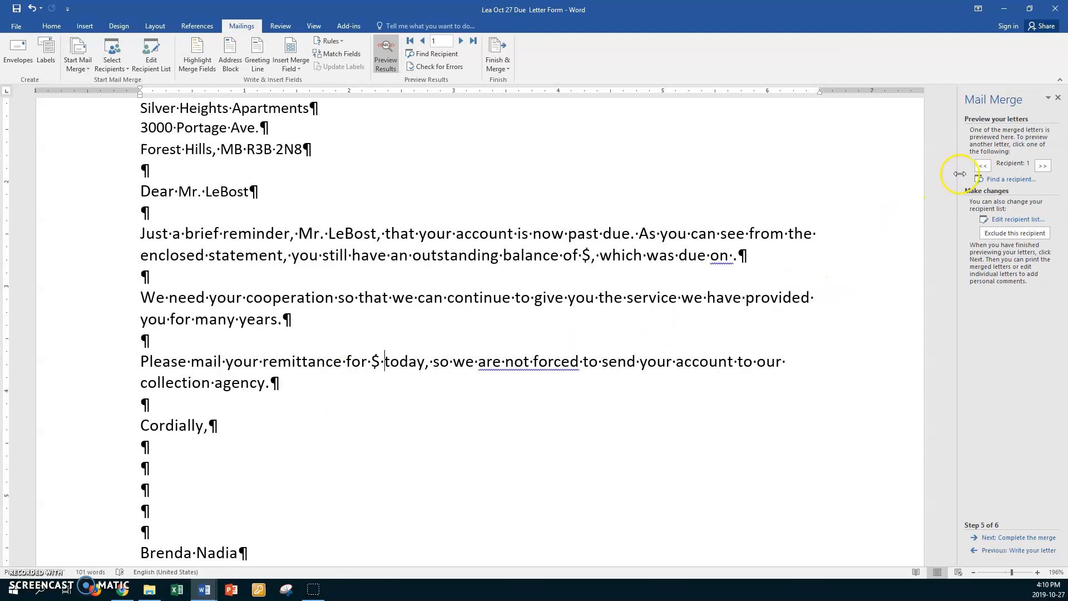
Step: Preview the letters for recipients 2 and 3 and back to recipient 1, checking the names, amounts and due dates in the text
{"action": "left_click", "coordinate": [1043, 166]}
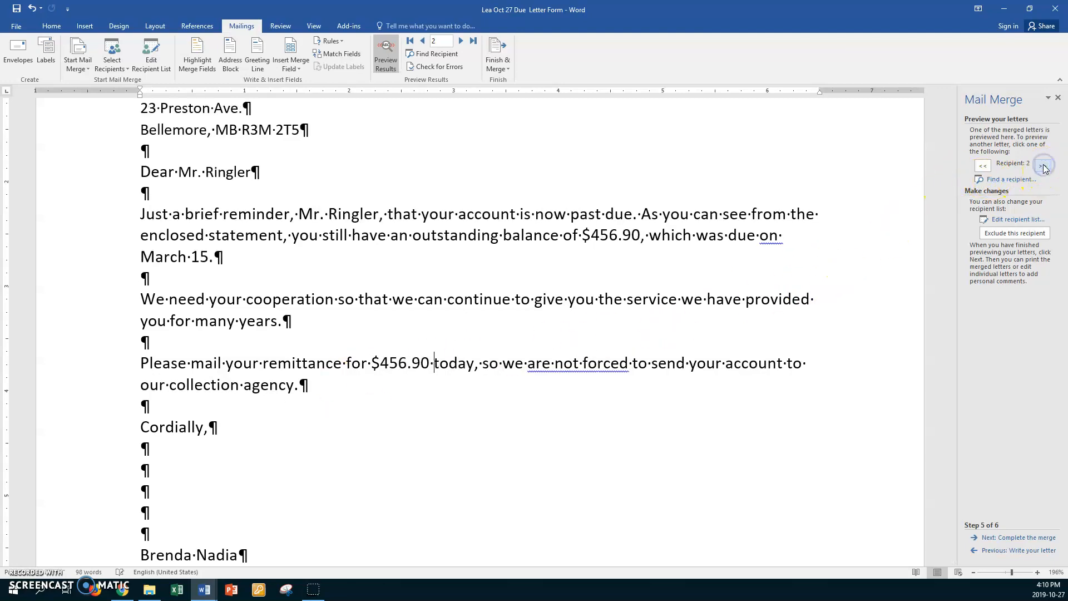
{"action": "left_click", "coordinate": [1043, 166]}
{"action": "scroll", "coordinate": [707, 210], "scroll_direction": "up", "scroll_amount": 4}
{"action": "scroll", "coordinate": [710, 208], "scroll_direction": "down", "scroll_amount": 2}
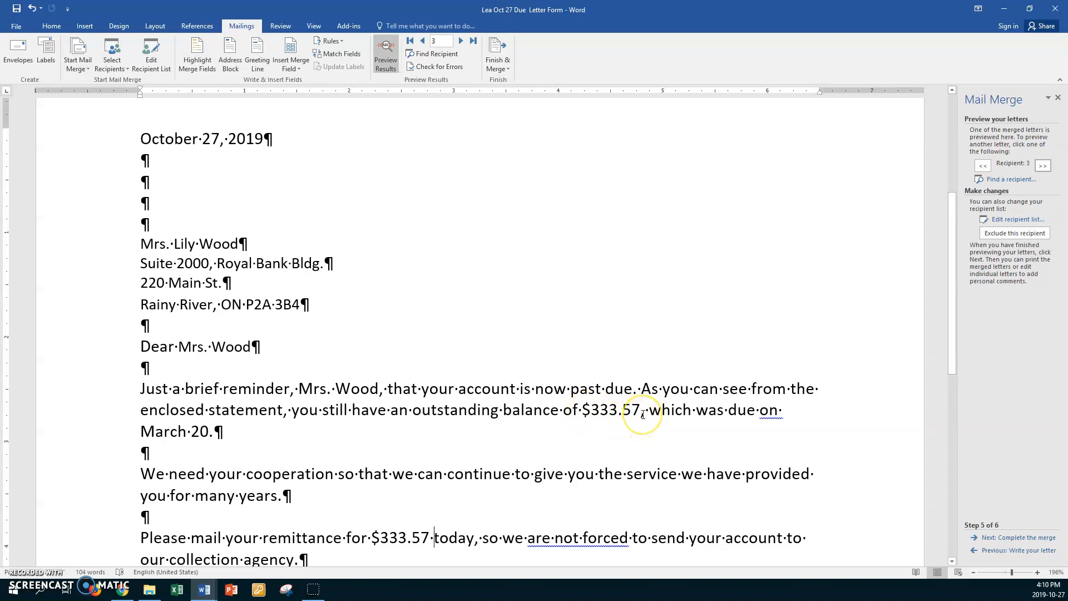
{"action": "scroll", "coordinate": [641, 413], "scroll_direction": "down", "scroll_amount": 3}
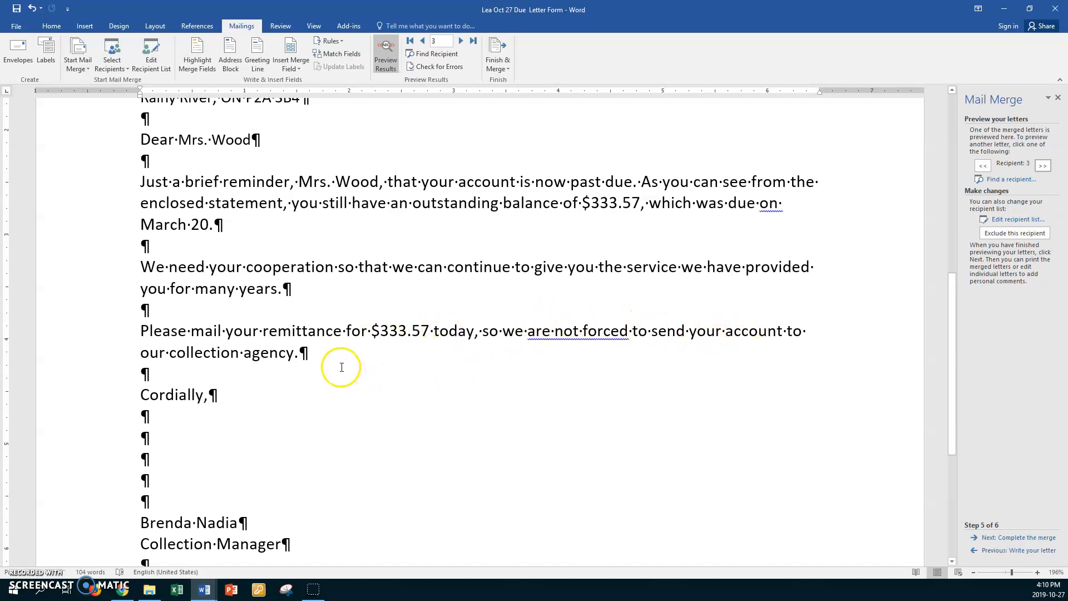
{"action": "left_click", "coordinate": [329, 352]}
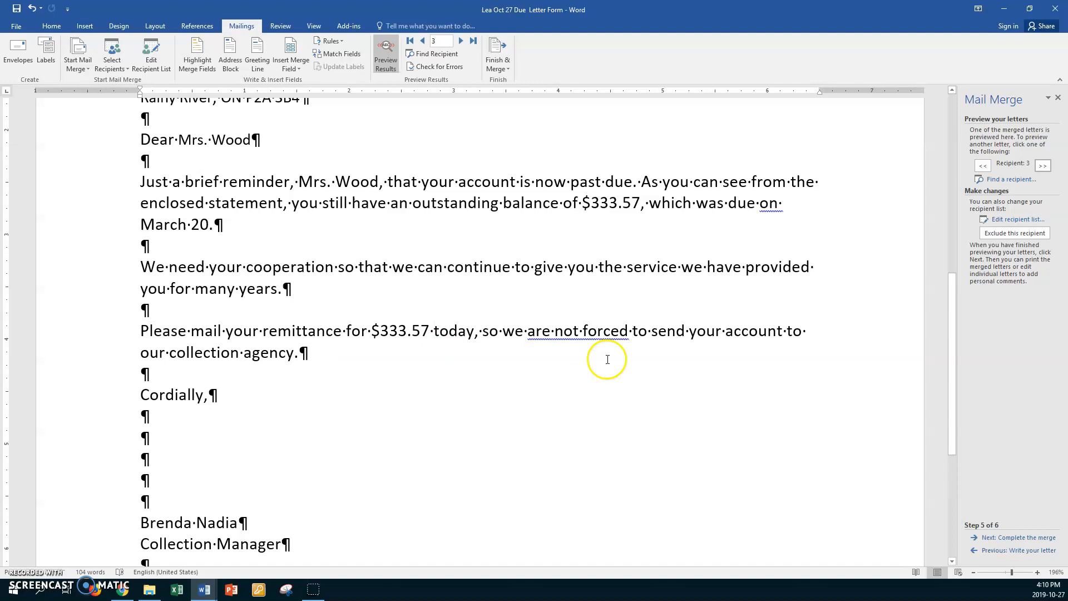
{"action": "left_click", "coordinate": [983, 165]}
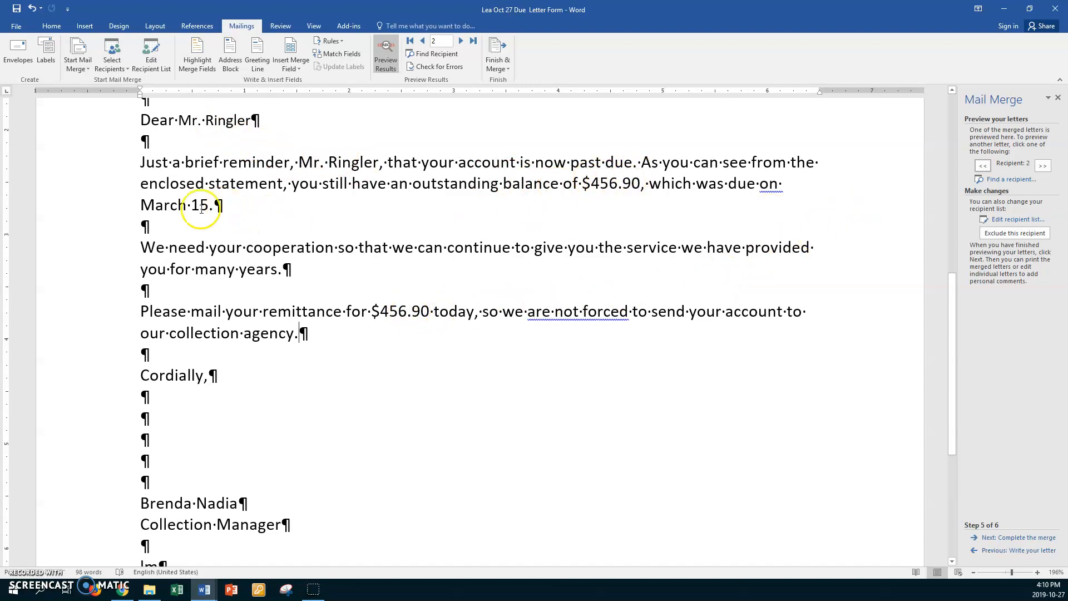
{"action": "left_click", "coordinate": [981, 166]}
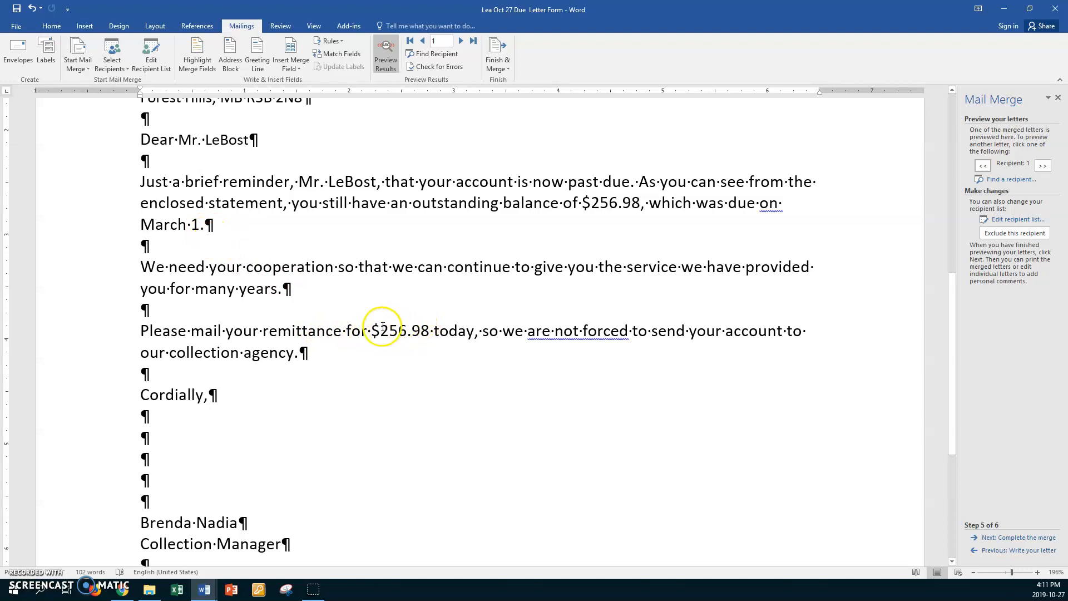
{"action": "left_click", "coordinate": [309, 354]}
{"action": "scroll", "coordinate": [310, 355], "scroll_direction": "down", "scroll_amount": 1}
{"action": "scroll", "coordinate": [311, 354], "scroll_direction": "up", "scroll_amount": 2}
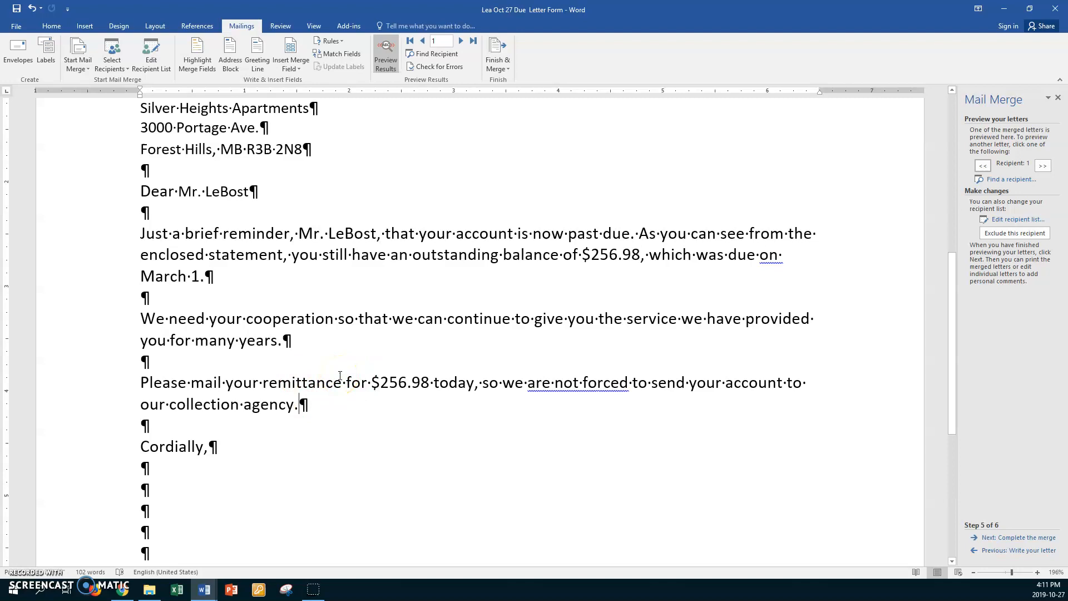
{"action": "left_click", "coordinate": [388, 381]}
Step: Complete the merge by producing individual letters for all records in a new document
{"action": "left_click", "coordinate": [1008, 538]}
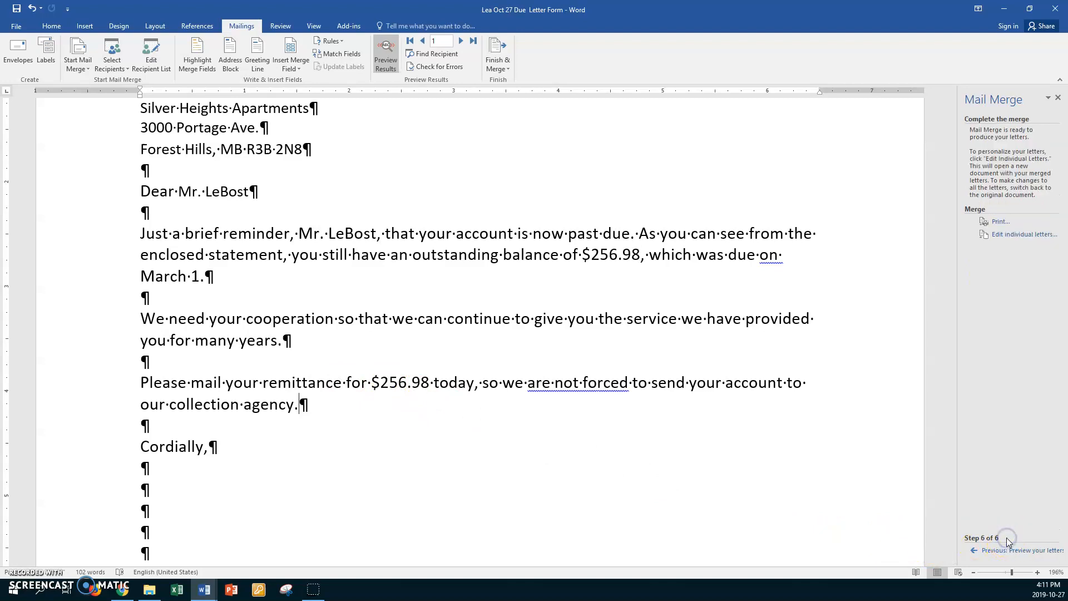
{"action": "left_click", "coordinate": [1021, 235]}
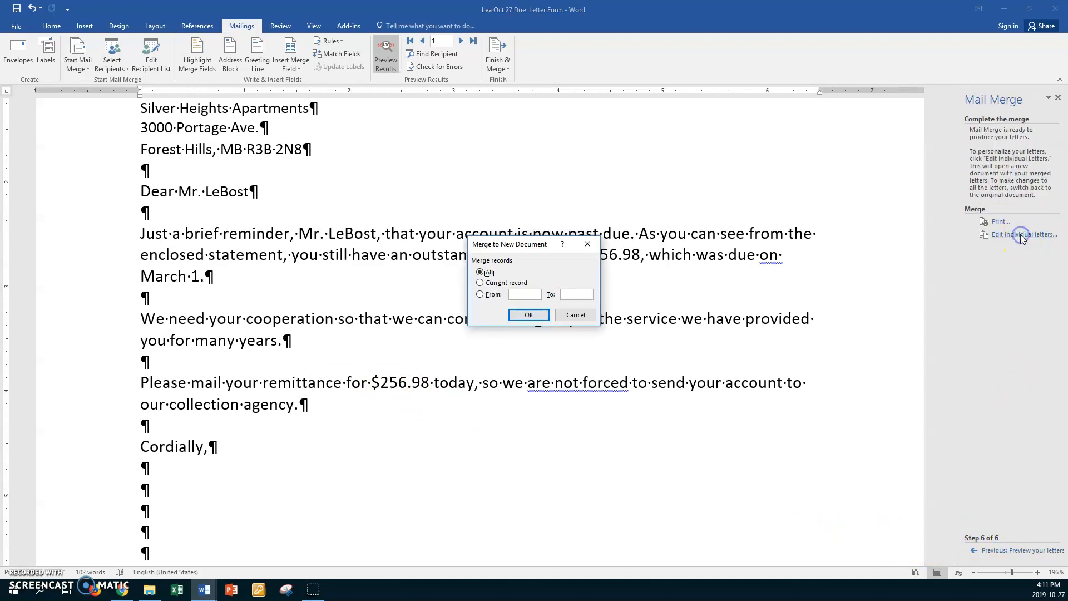
{"action": "left_click", "coordinate": [529, 313]}
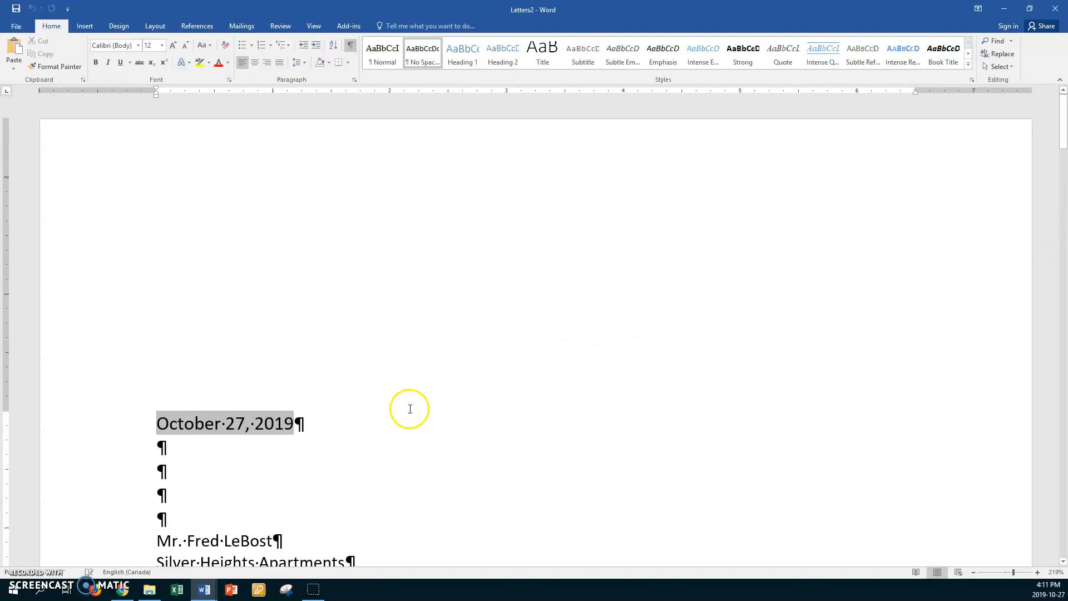
Step: Look through the merged letters for all recipients, checking each address, greeting, outstanding amount and due date
{"action": "scroll", "coordinate": [390, 433], "scroll_direction": "down", "scroll_amount": 5}
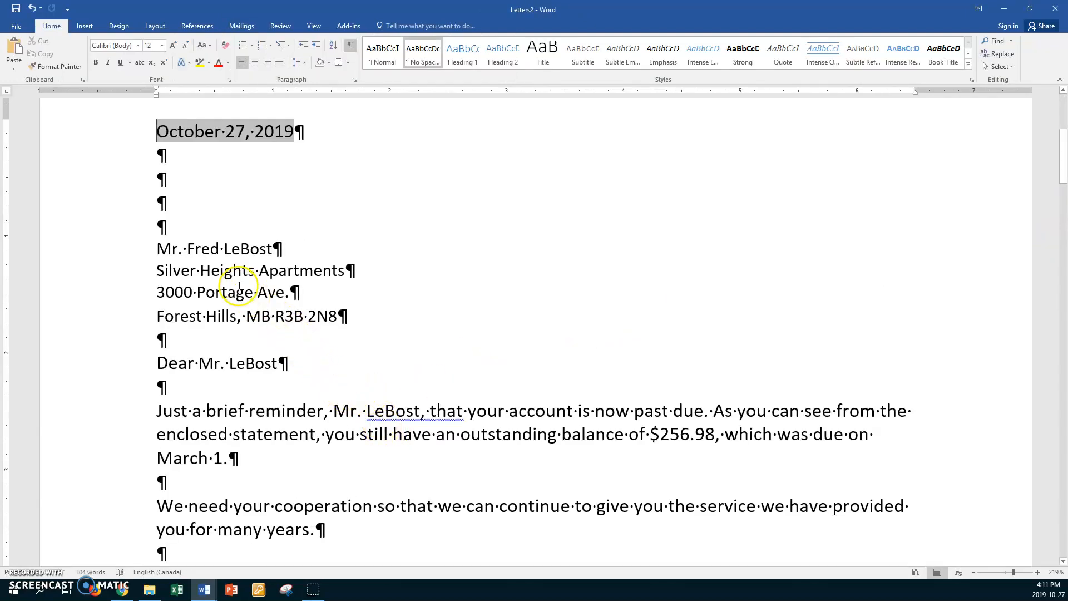
{"action": "scroll", "coordinate": [425, 417], "scroll_direction": "down", "scroll_amount": 4}
{"action": "scroll", "coordinate": [426, 417], "scroll_direction": "down", "scroll_amount": 17}
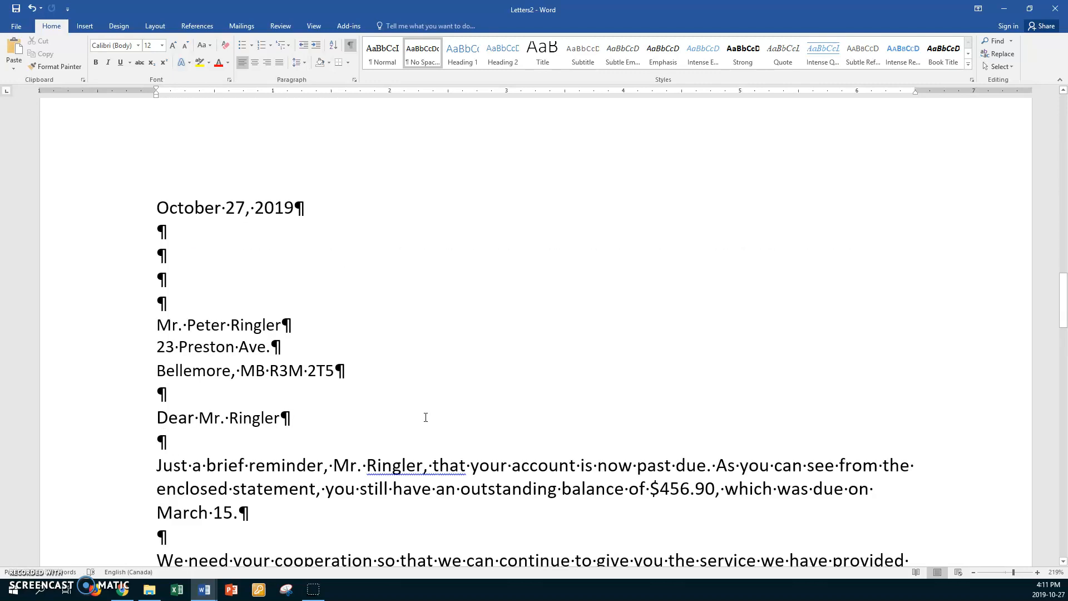
{"action": "scroll", "coordinate": [426, 417], "scroll_direction": "down", "scroll_amount": 18}
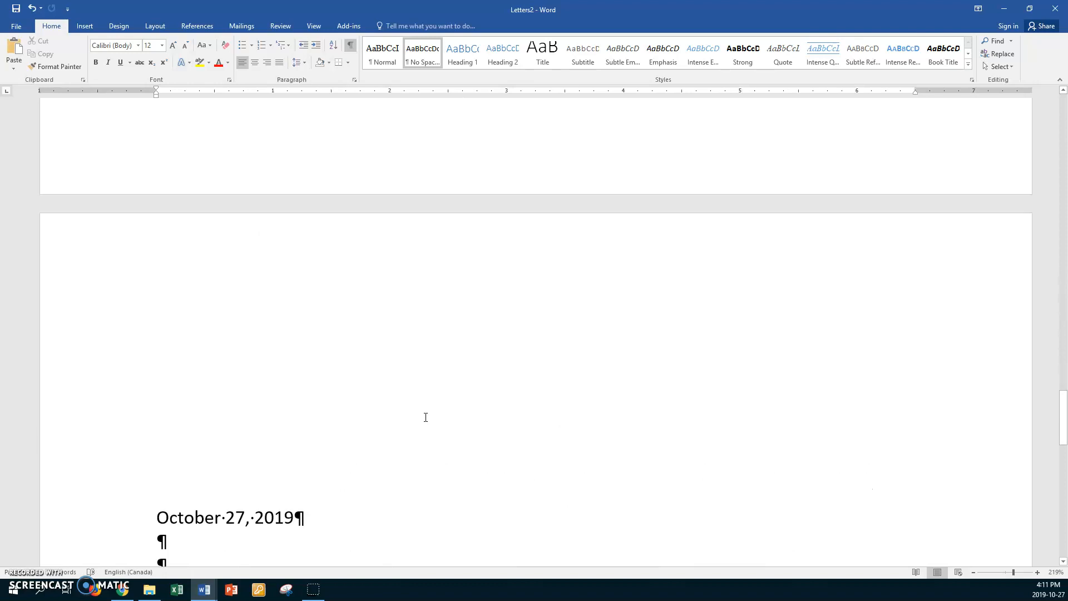
{"action": "scroll", "coordinate": [426, 417], "scroll_direction": "down", "scroll_amount": 5}
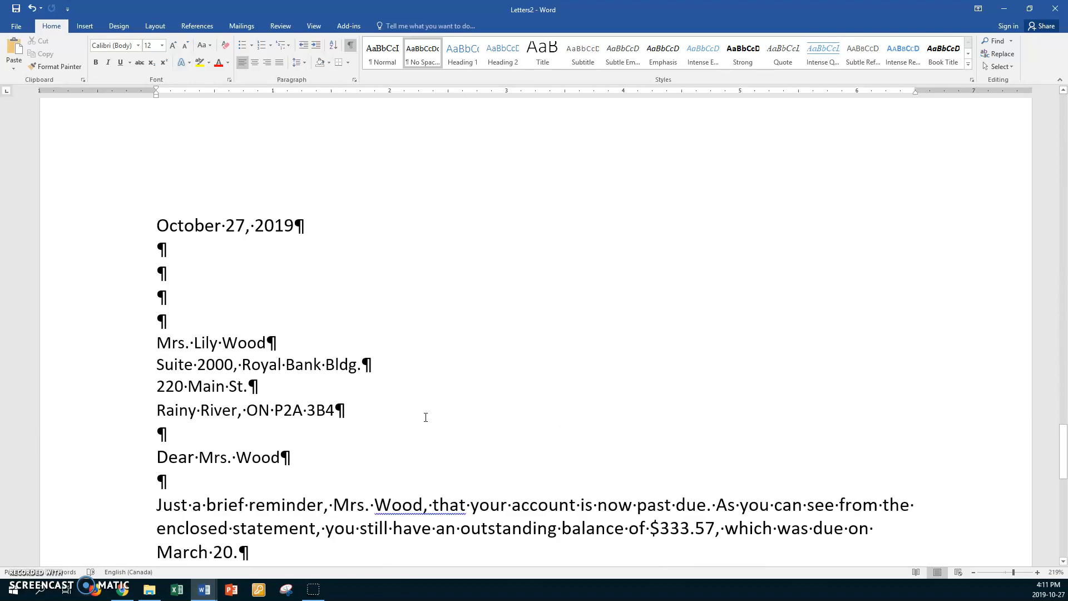
{"action": "scroll", "coordinate": [425, 417], "scroll_direction": "up", "scroll_amount": 2}
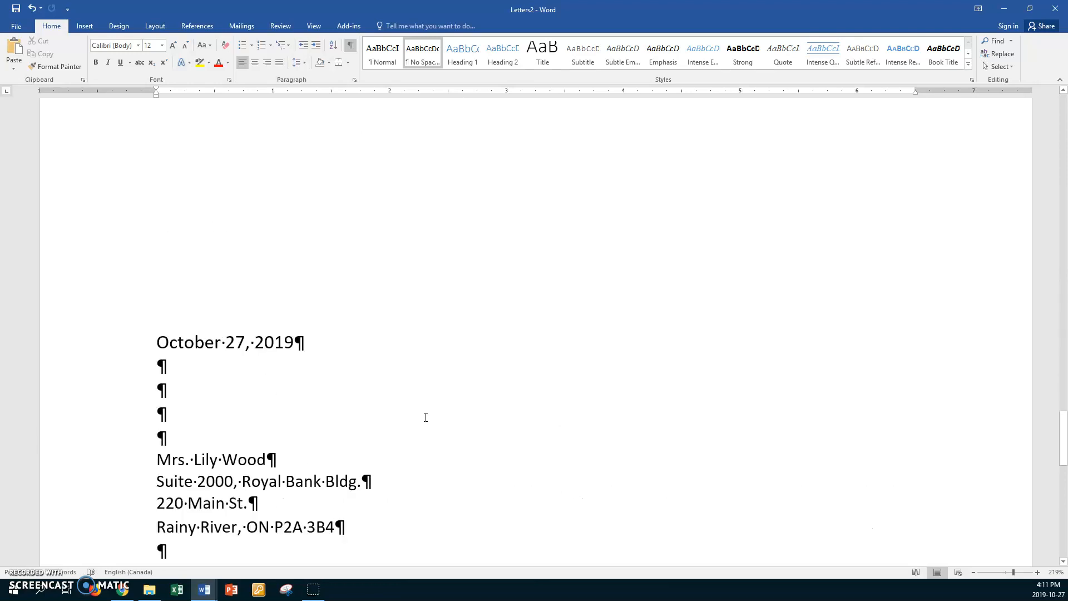
{"action": "key", "text": "F12"}
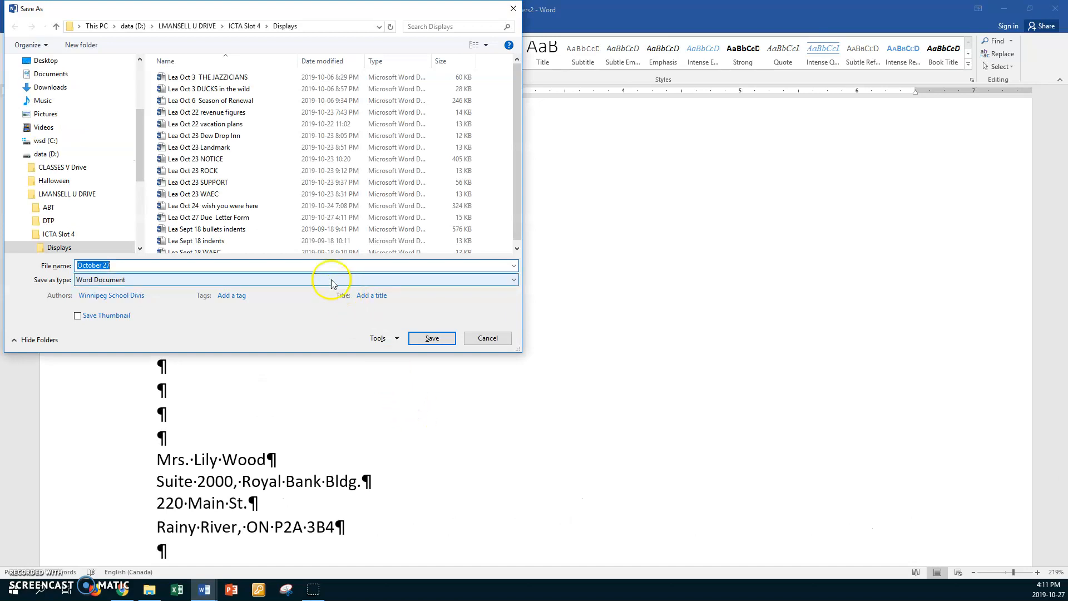
{"action": "left_click", "coordinate": [186, 27]}
{"action": "double_click", "coordinate": [168, 77]}
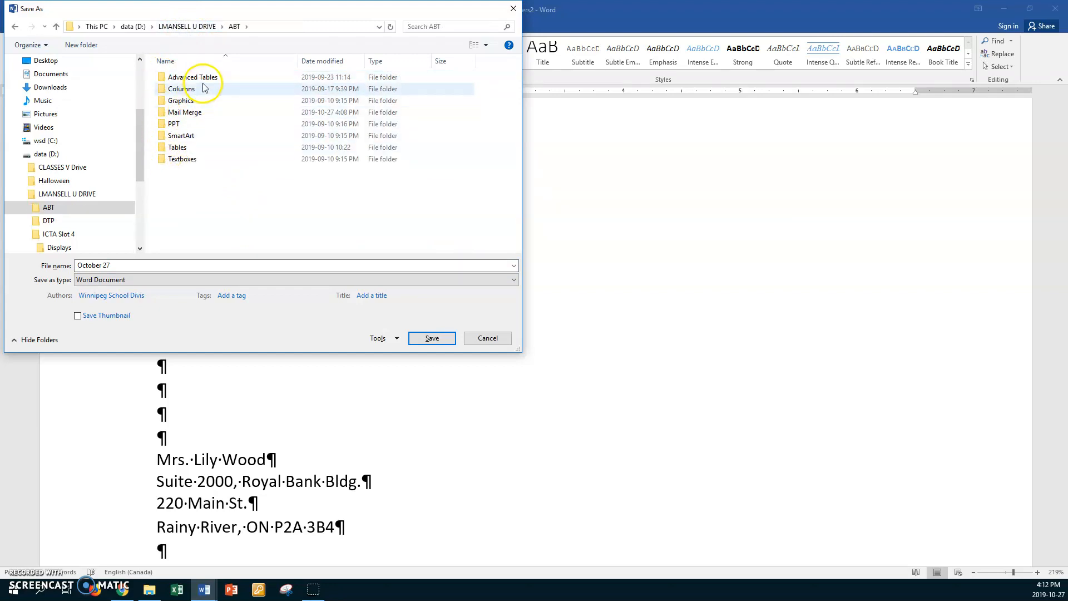
{"action": "double_click", "coordinate": [163, 112]}
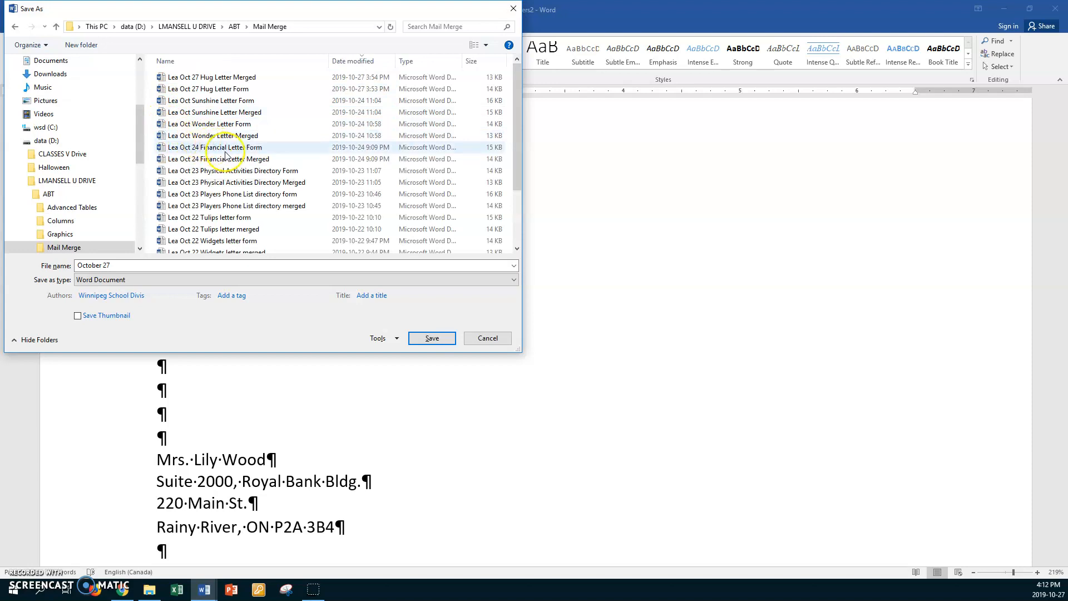
{"action": "scroll", "coordinate": [283, 190], "scroll_direction": "down", "scroll_amount": 2}
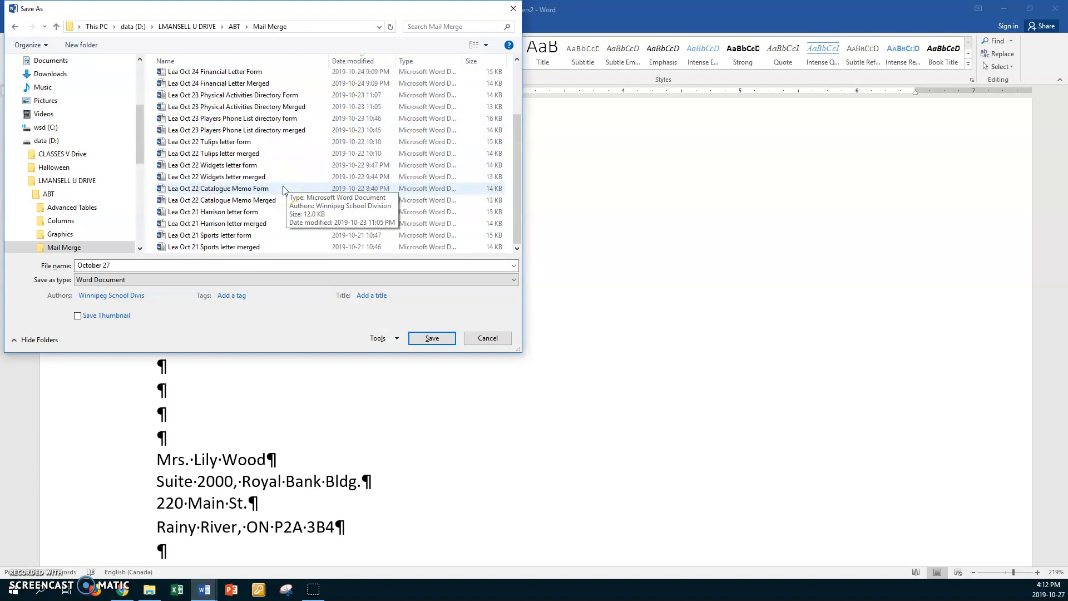
{"action": "left_click", "coordinate": [349, 61]}
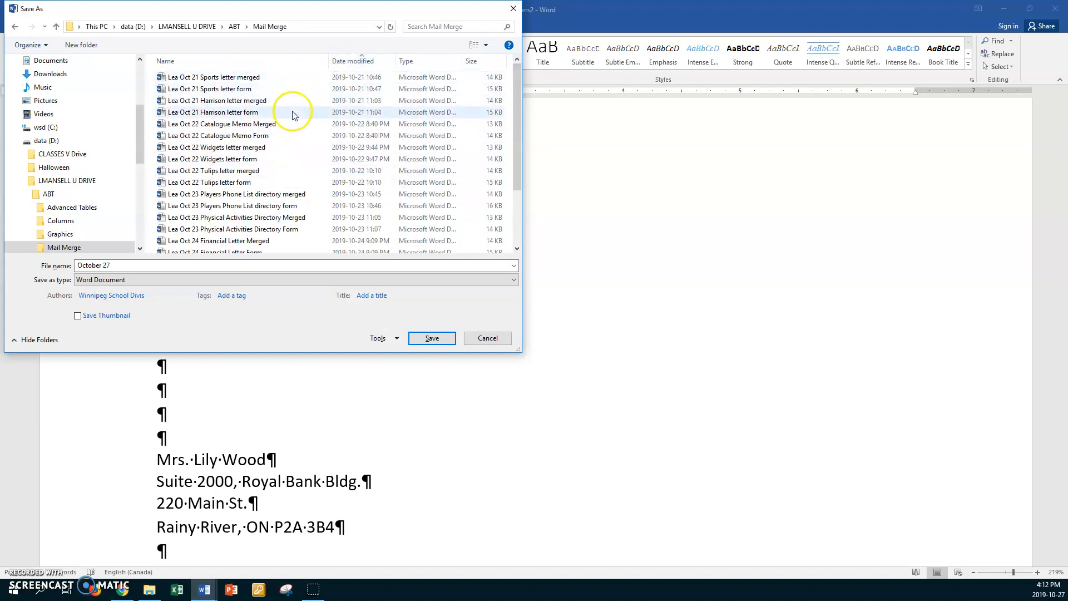
{"action": "left_click", "coordinate": [348, 61]}
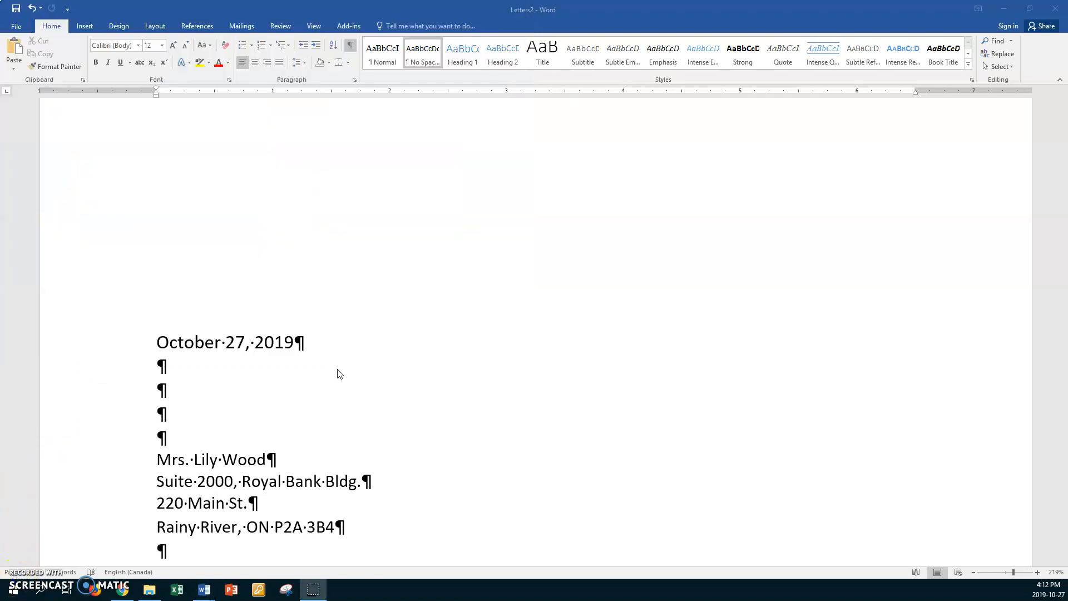
{"action": "left_click", "coordinate": [325, 346]}
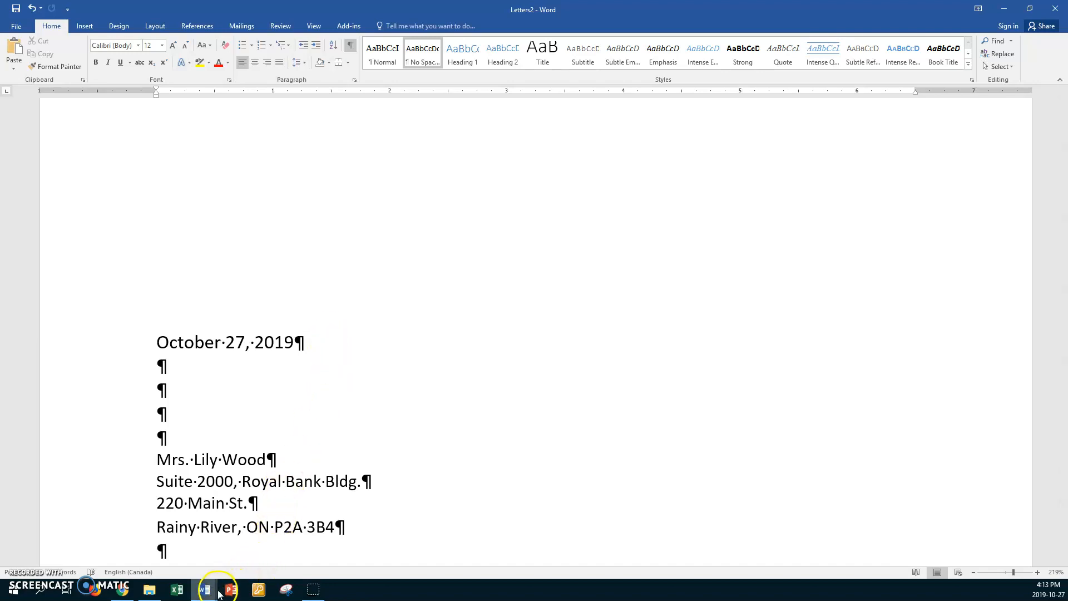
Step: Switch to the due letter form document to review its text, and return to the unsaved merged letters document
{"action": "mouse_move", "coordinate": [205, 590]}
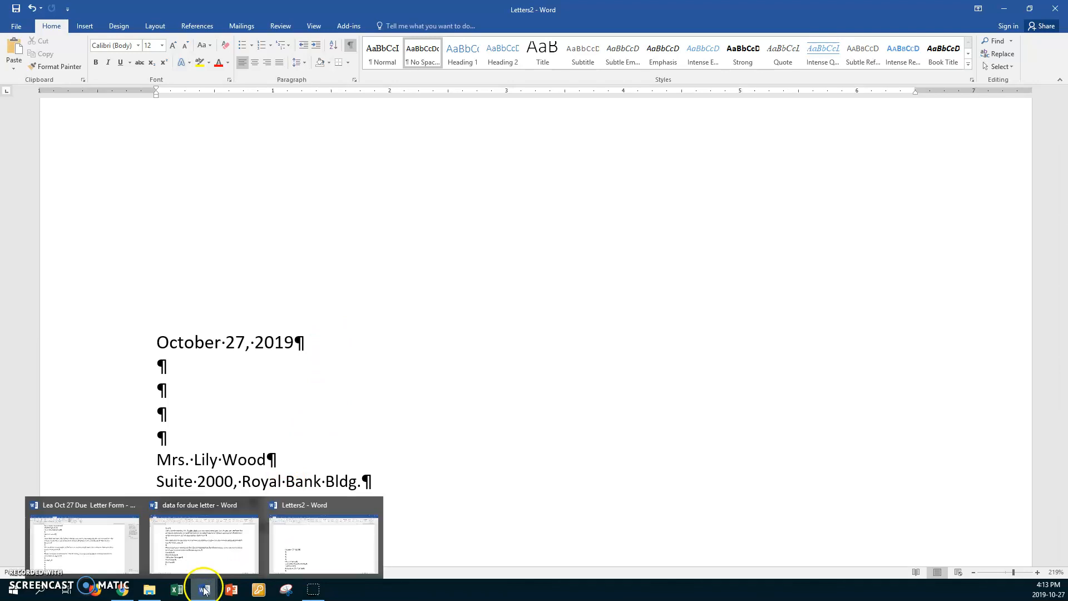
{"action": "left_click", "coordinate": [97, 534]}
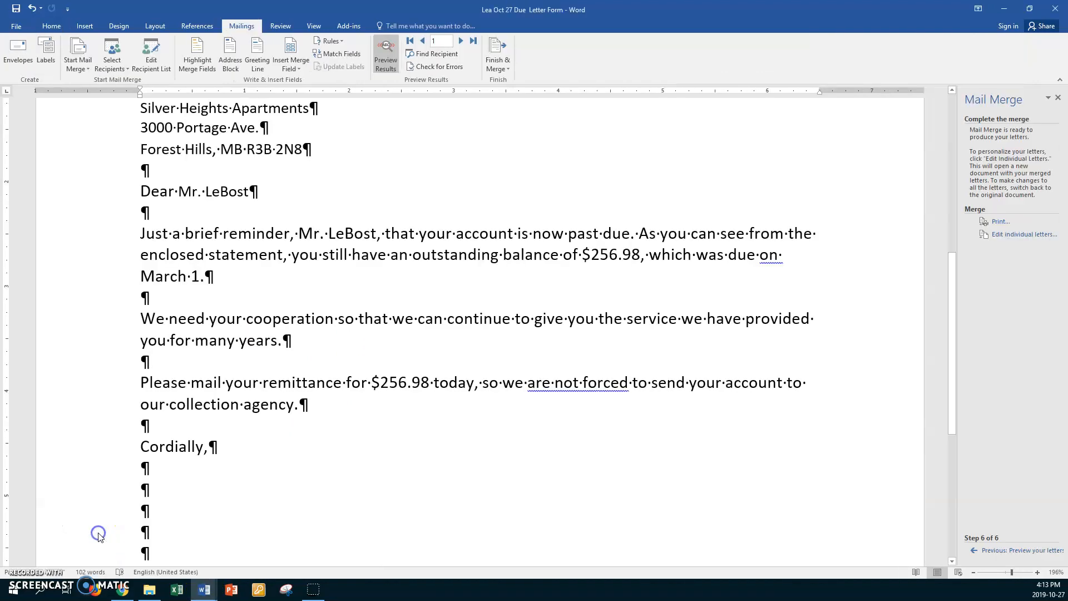
{"action": "left_click", "coordinate": [355, 354]}
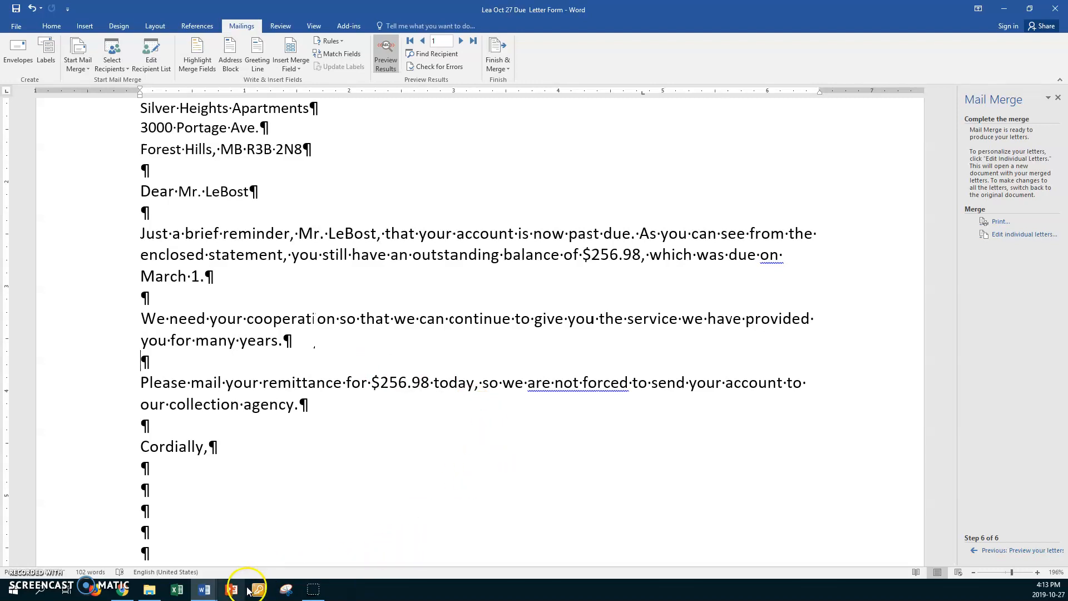
{"action": "mouse_move", "coordinate": [211, 590]}
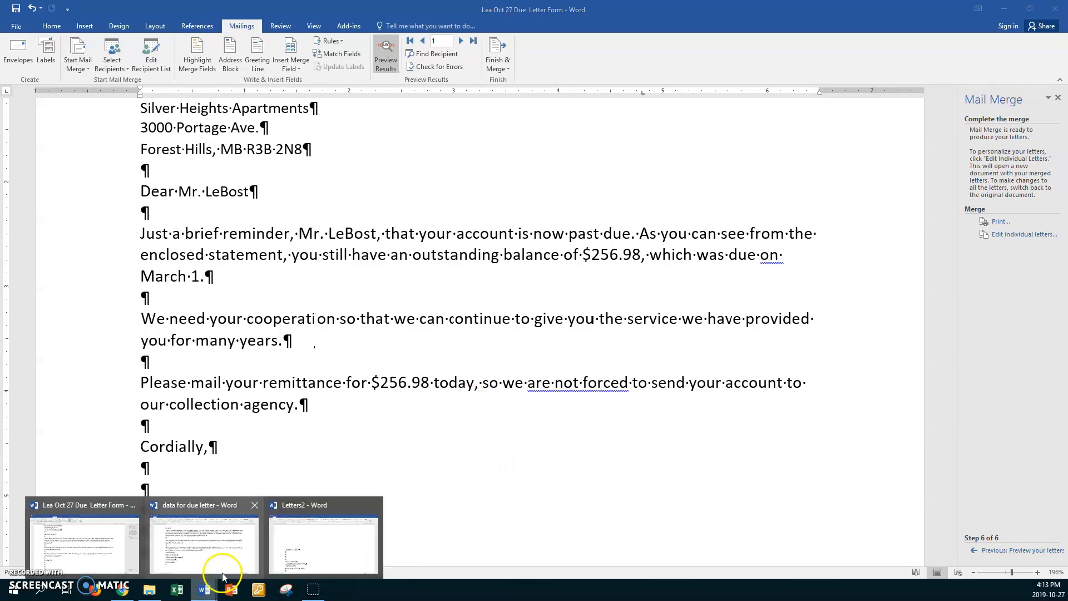
{"action": "left_click", "coordinate": [313, 544]}
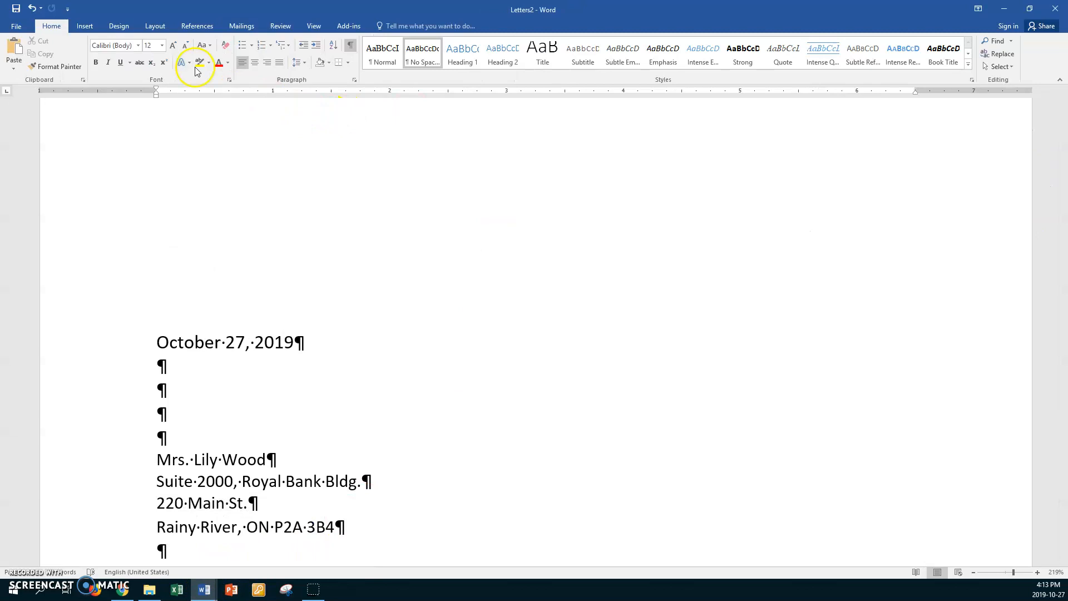
Step: Start saving the merged letters under a new name, choosing the Mail Merge folder inside ABT and sorting its files by newest modification date
{"action": "left_click", "coordinate": [16, 27]}
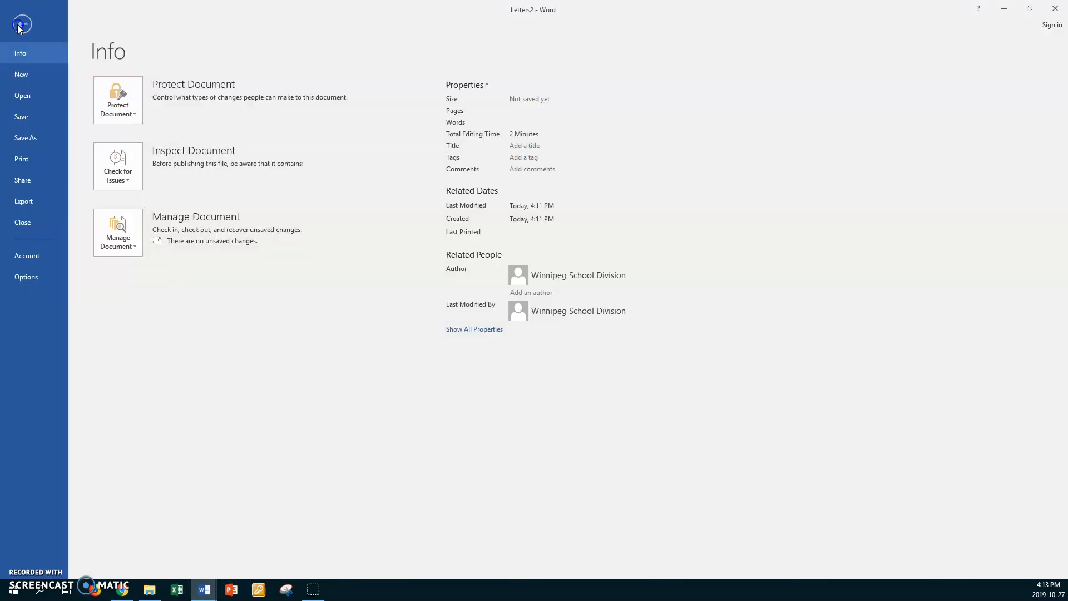
{"action": "left_click", "coordinate": [33, 137]}
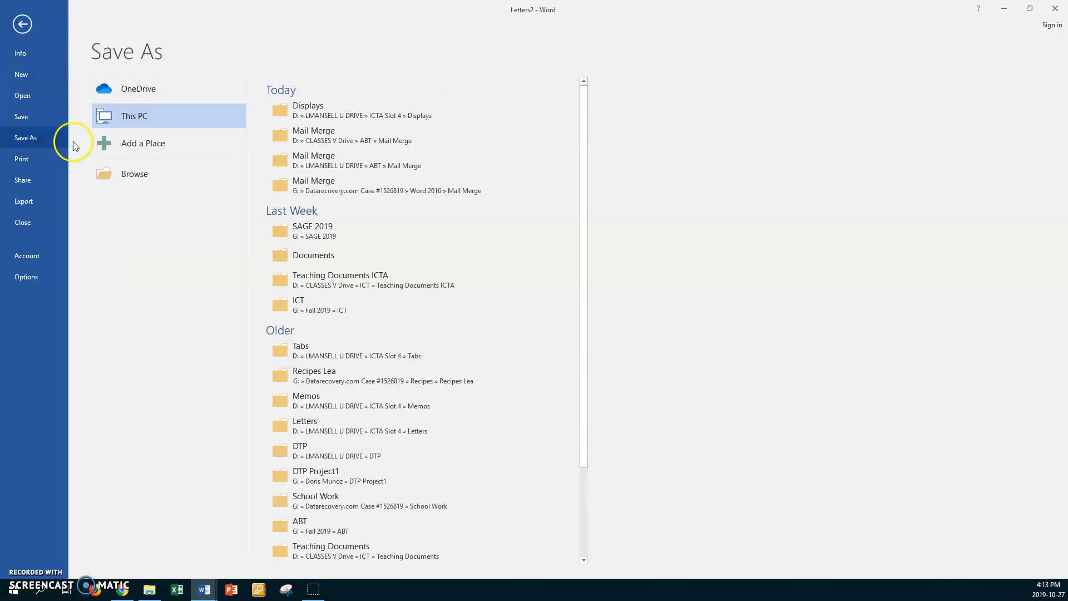
{"action": "left_click", "coordinate": [334, 115]}
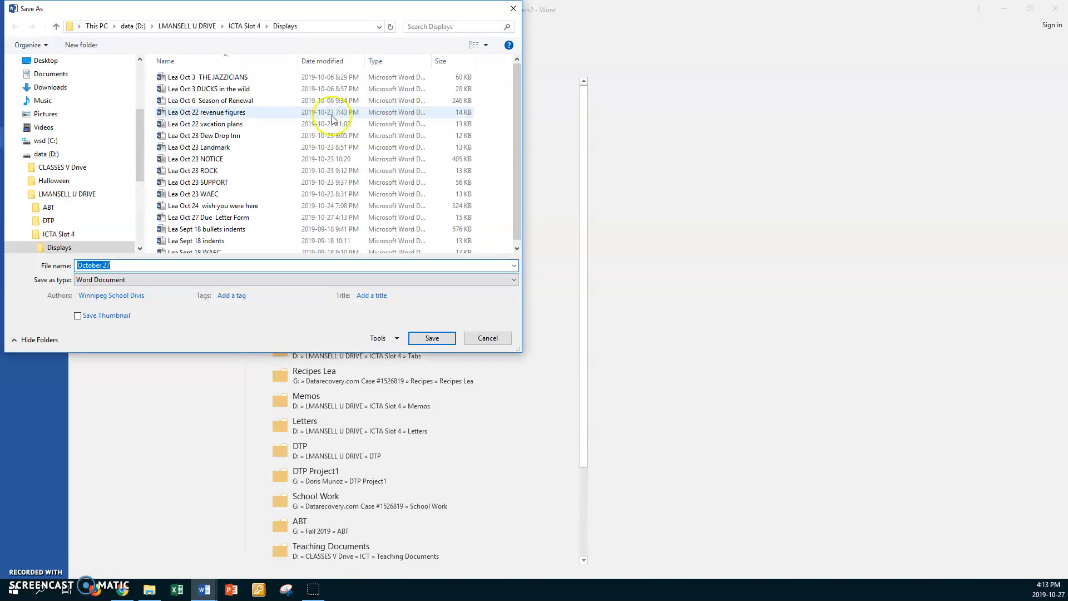
{"action": "left_click", "coordinate": [188, 26]}
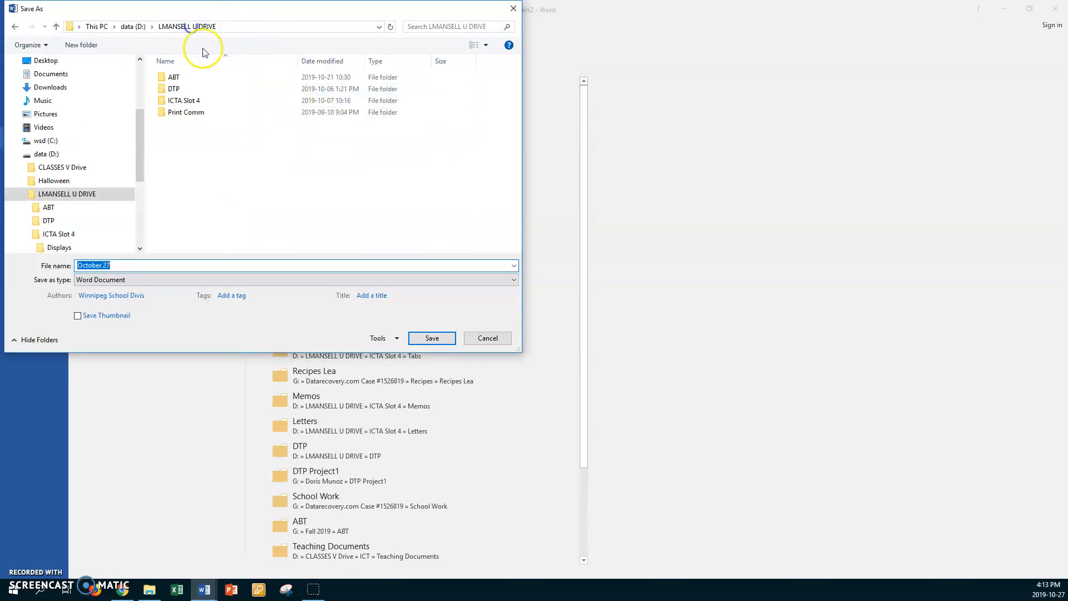
{"action": "double_click", "coordinate": [160, 78]}
{"action": "double_click", "coordinate": [167, 112]}
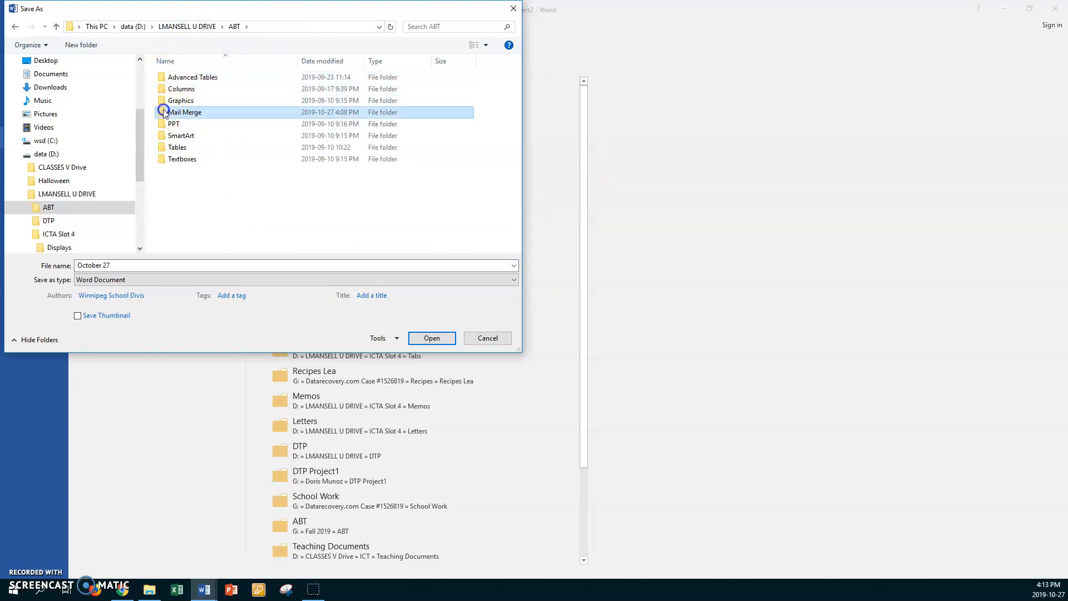
{"action": "left_click", "coordinate": [353, 61]}
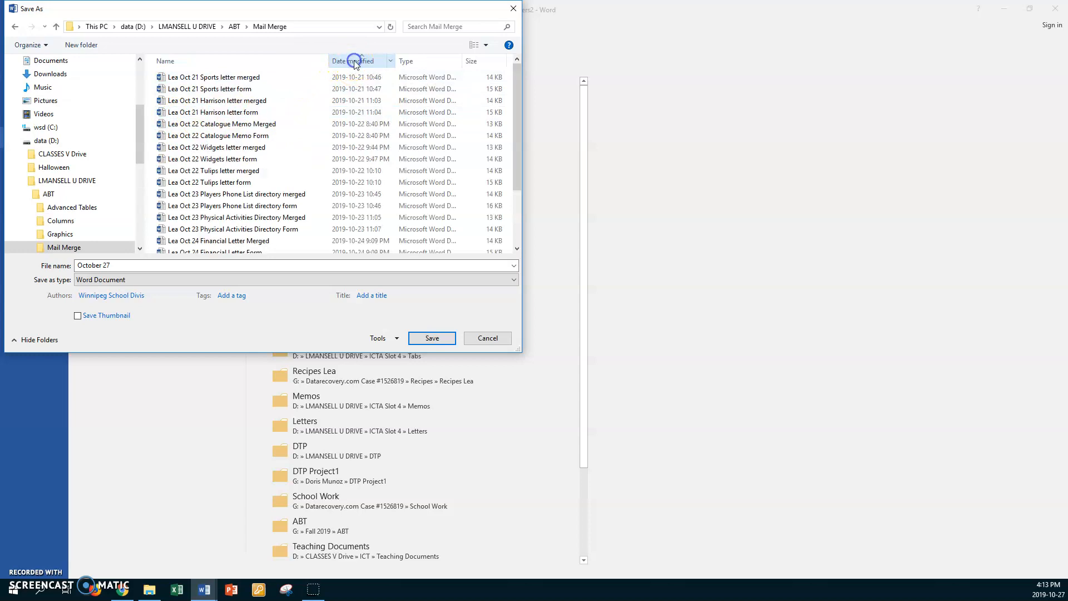
{"action": "left_click", "coordinate": [353, 60]}
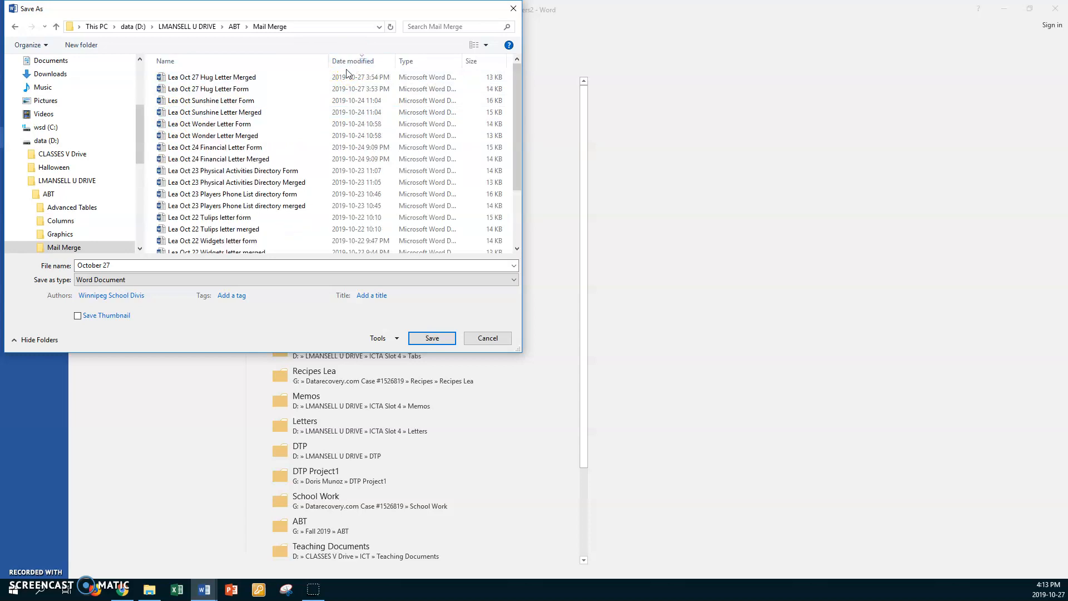
{"action": "scroll", "coordinate": [298, 162], "scroll_direction": "down", "scroll_amount": 2}
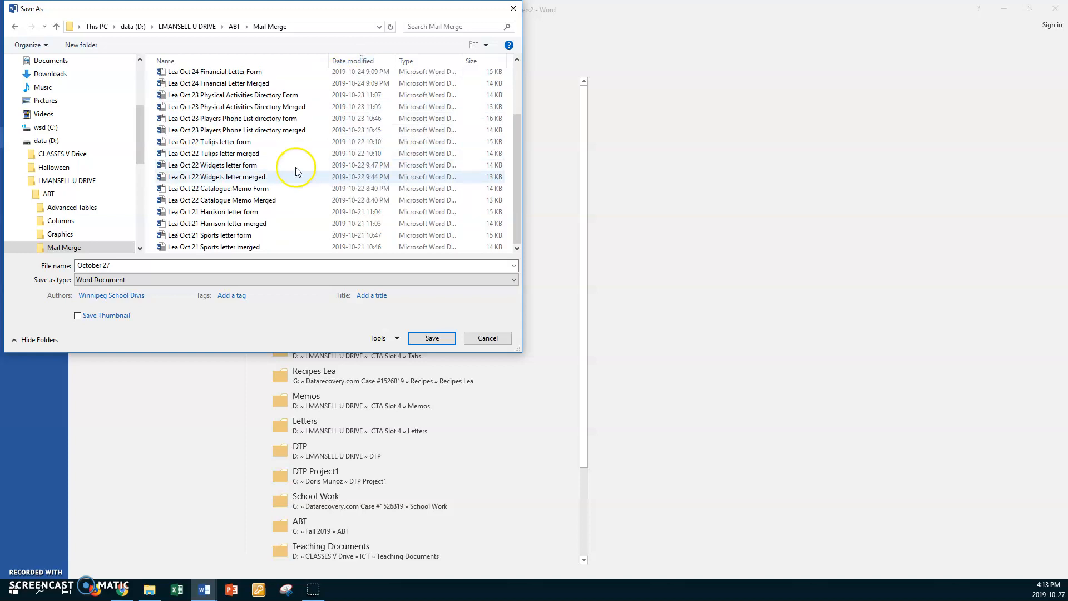
Step: Save the merged letters as a Word document named with the author's first name followed by "Oct 27 Due Letter Merged"
{"action": "left_click", "coordinate": [118, 265]}
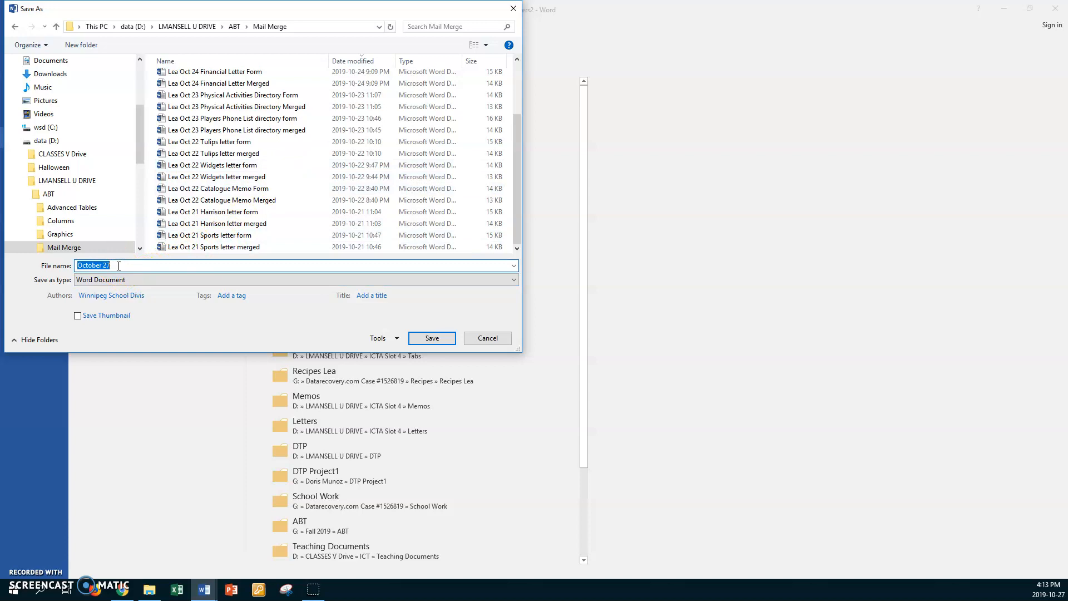
{"action": "type", "text": "Lea"}
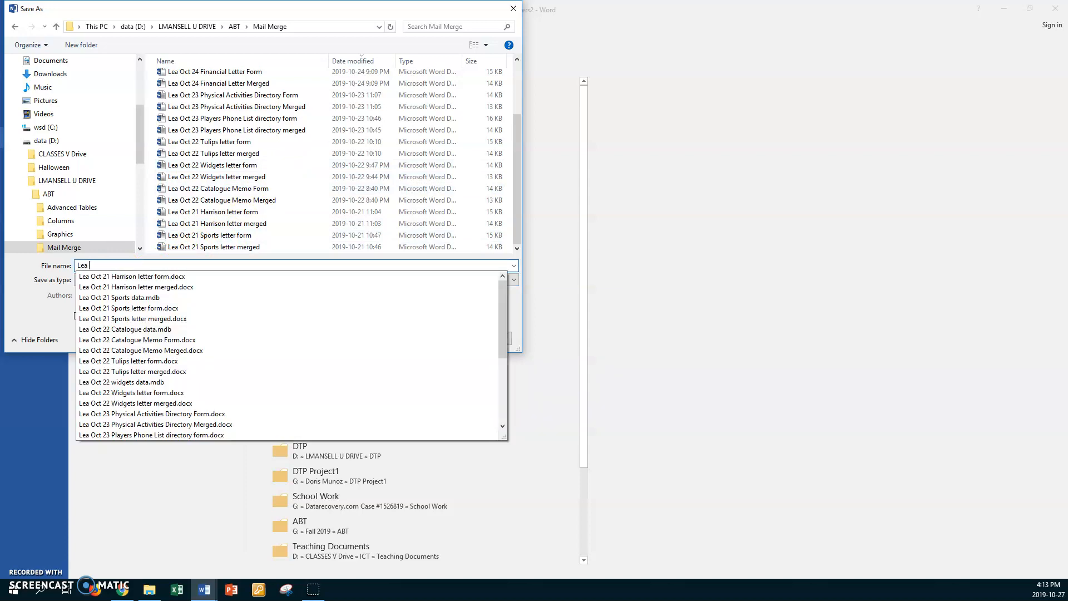
{"action": "type", "text": " Oct 27"}
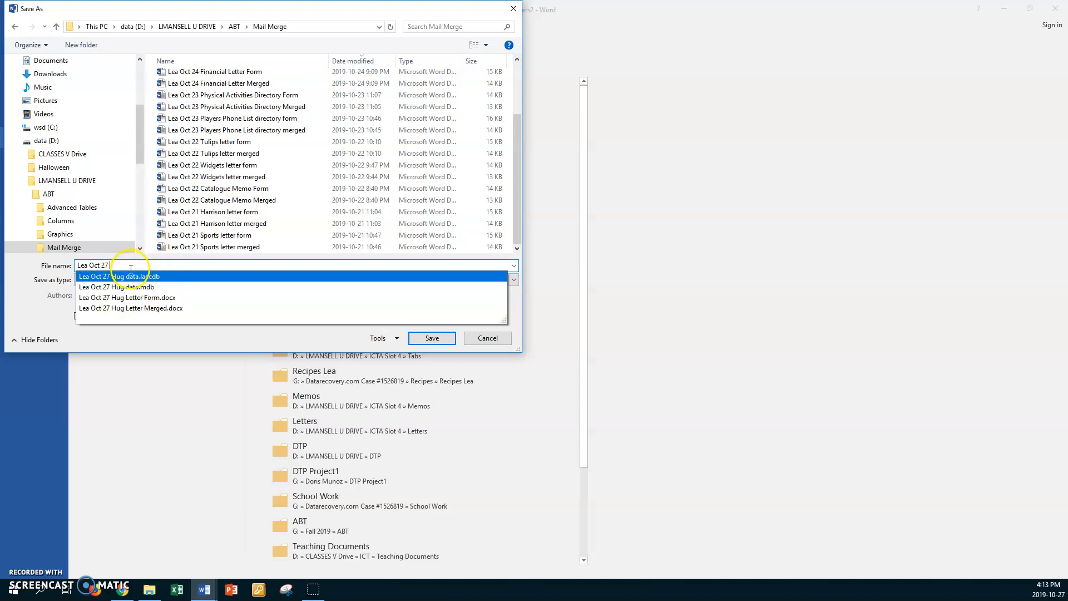
{"action": "left_click", "coordinate": [121, 308]}
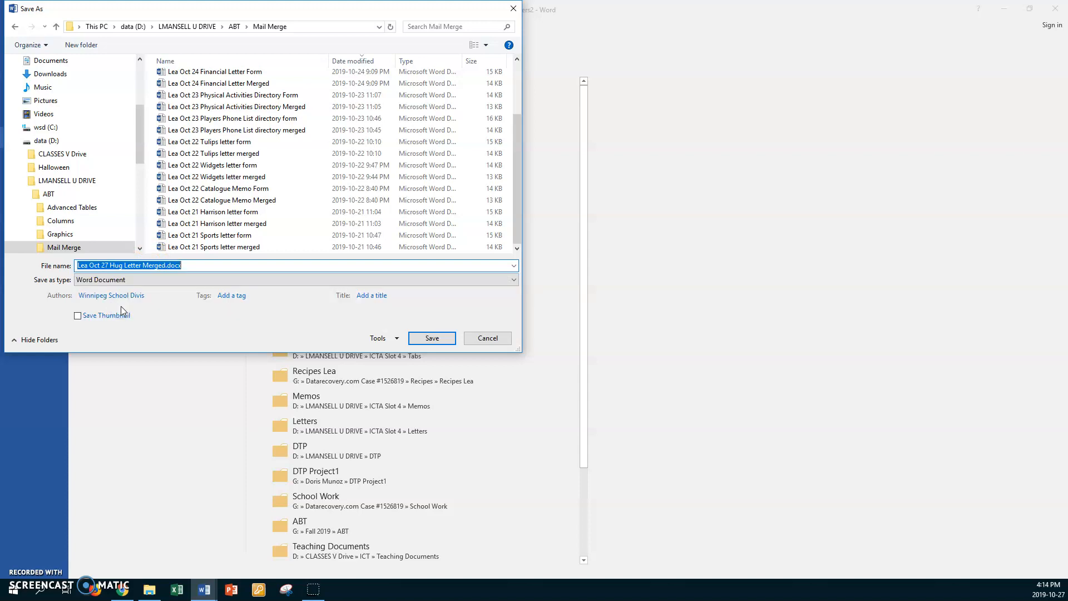
{"action": "double_click", "coordinate": [117, 265]}
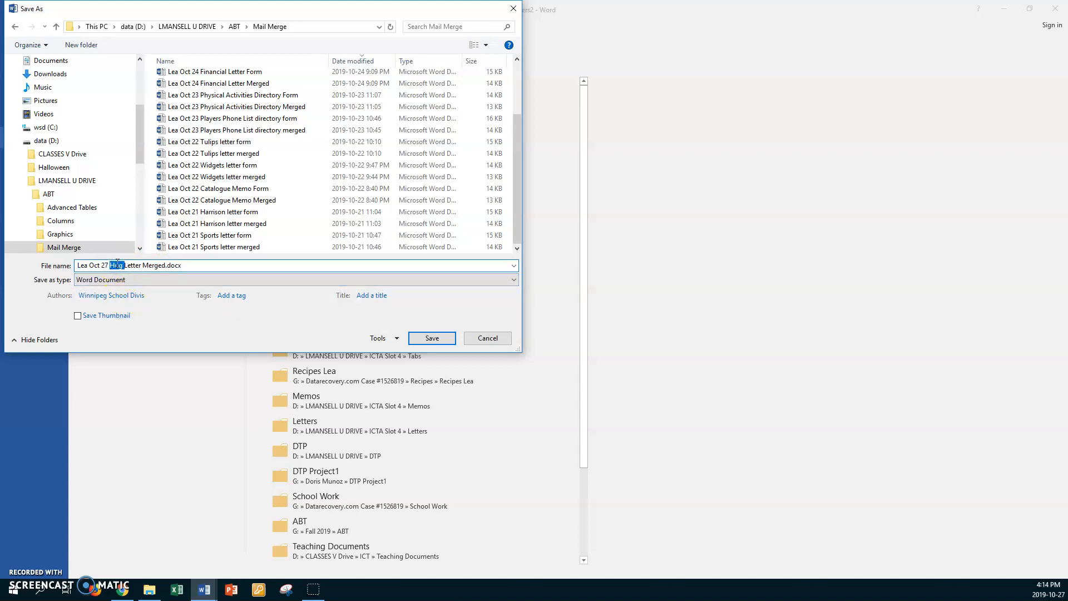
{"action": "type", "text": "Due"}
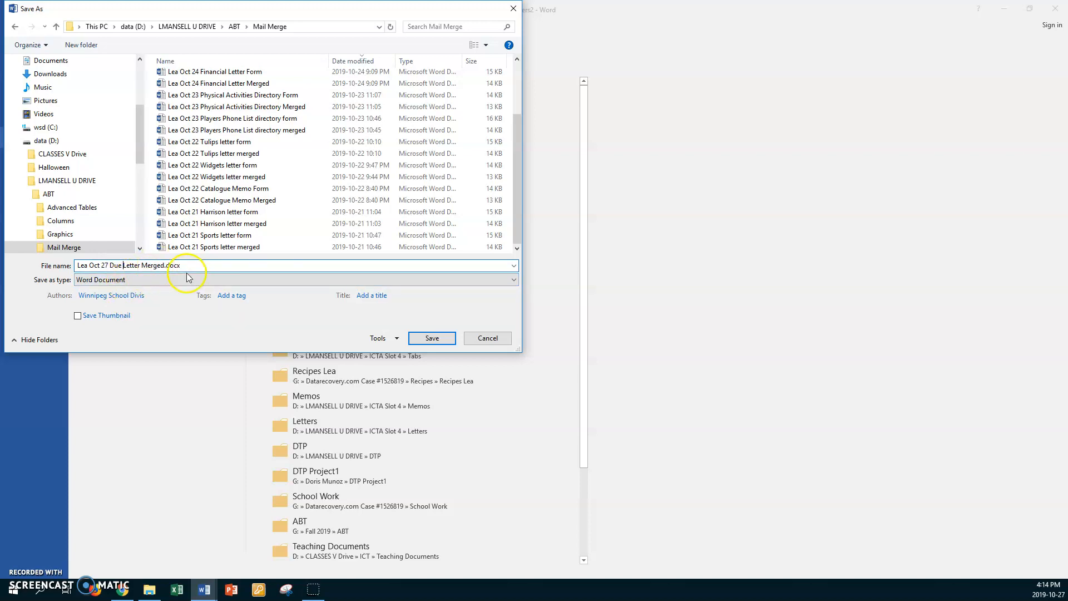
{"action": "left_click", "coordinate": [432, 338]}
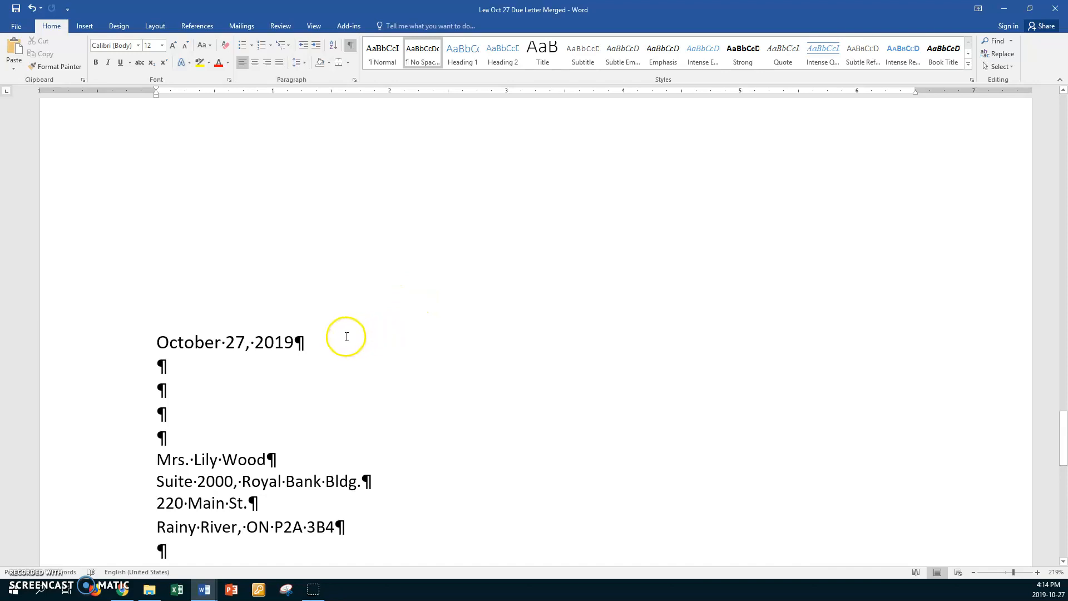
Step: Close the merged letters document and take the form letter's mail merge wizard back to previewing the letters
{"action": "left_click", "coordinate": [346, 336]}
{"action": "left_click", "coordinate": [295, 455]}
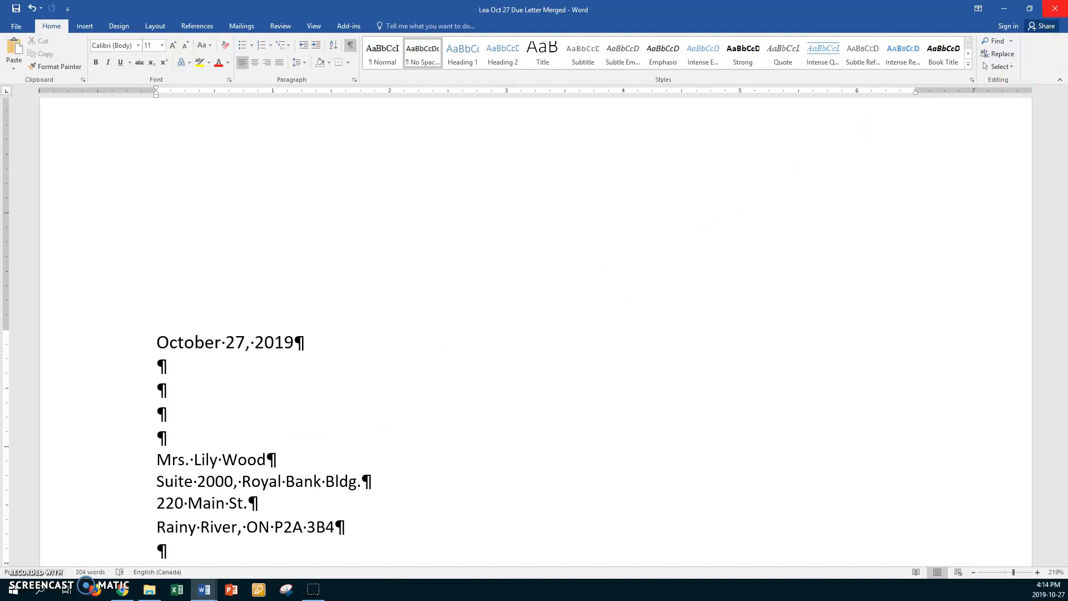
{"action": "left_click", "coordinate": [1061, 8]}
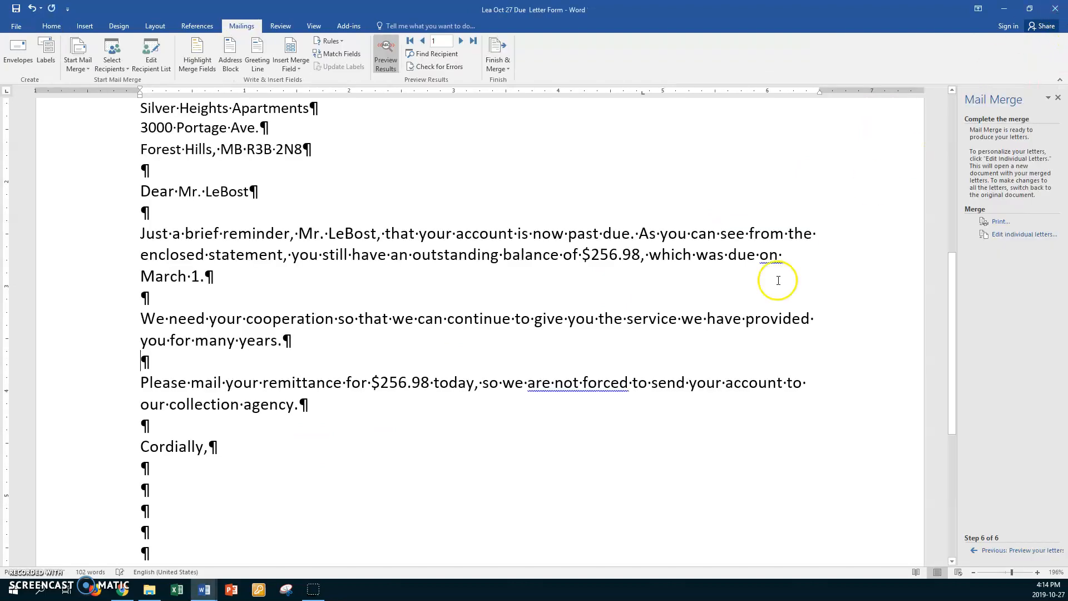
{"action": "left_click", "coordinate": [975, 550]}
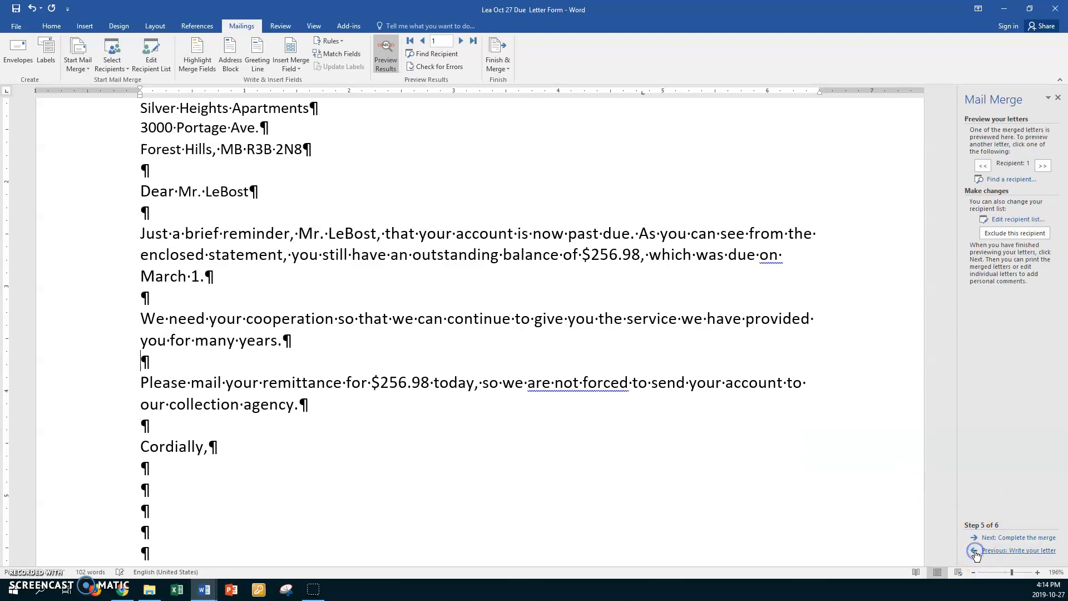
Step: Return the mail merge to the letter-writing stage and save the form letter as a Word document in ABT's Mail Merge folder, keeping its file name
{"action": "left_click", "coordinate": [974, 551]}
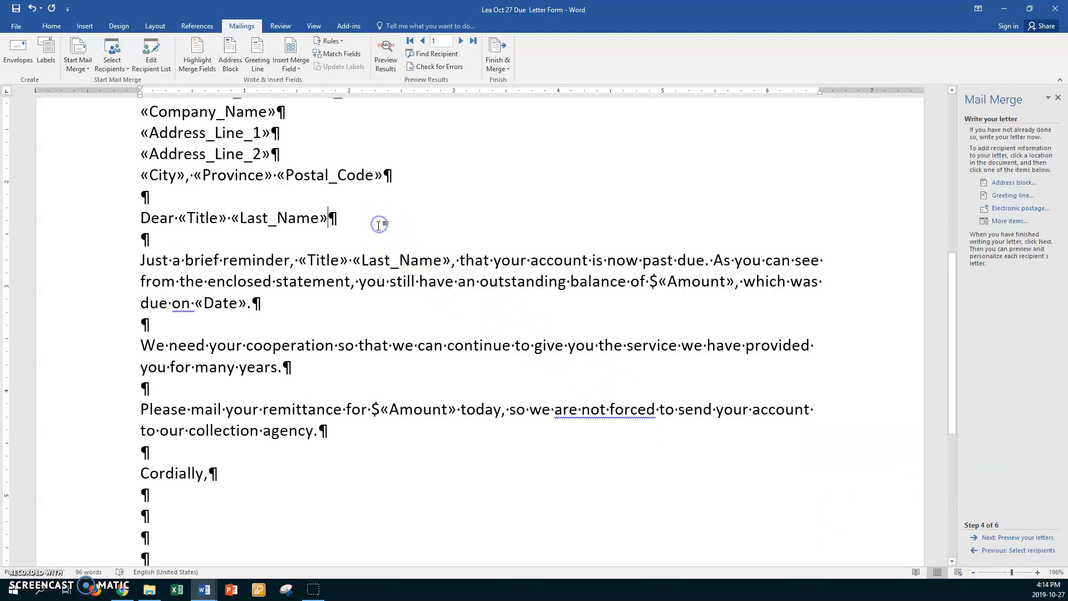
{"action": "scroll", "coordinate": [380, 225], "scroll_direction": "down", "scroll_amount": 4}
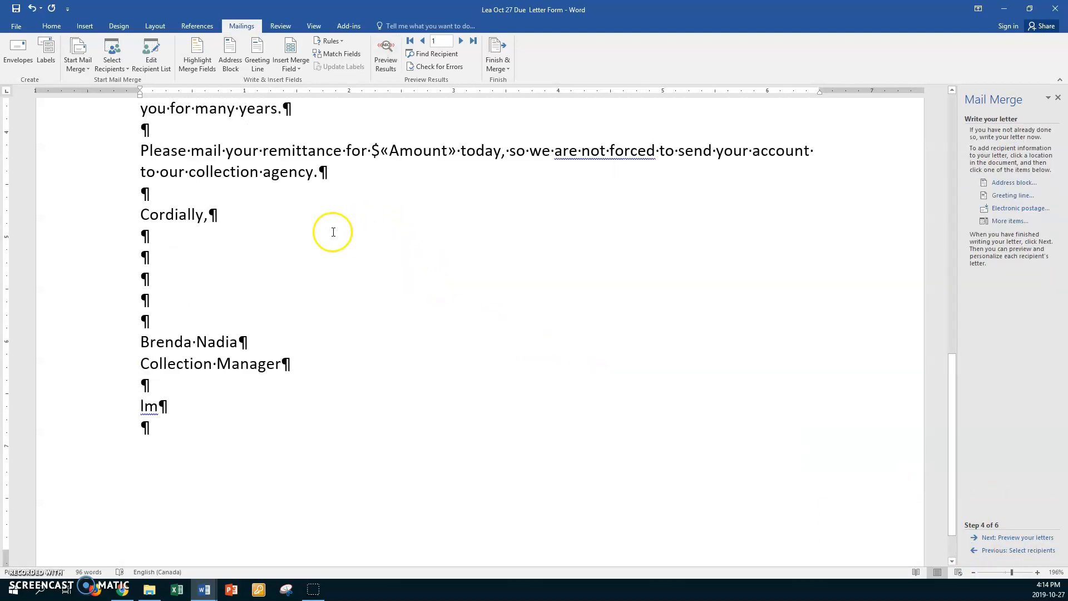
{"action": "left_click", "coordinate": [15, 27]}
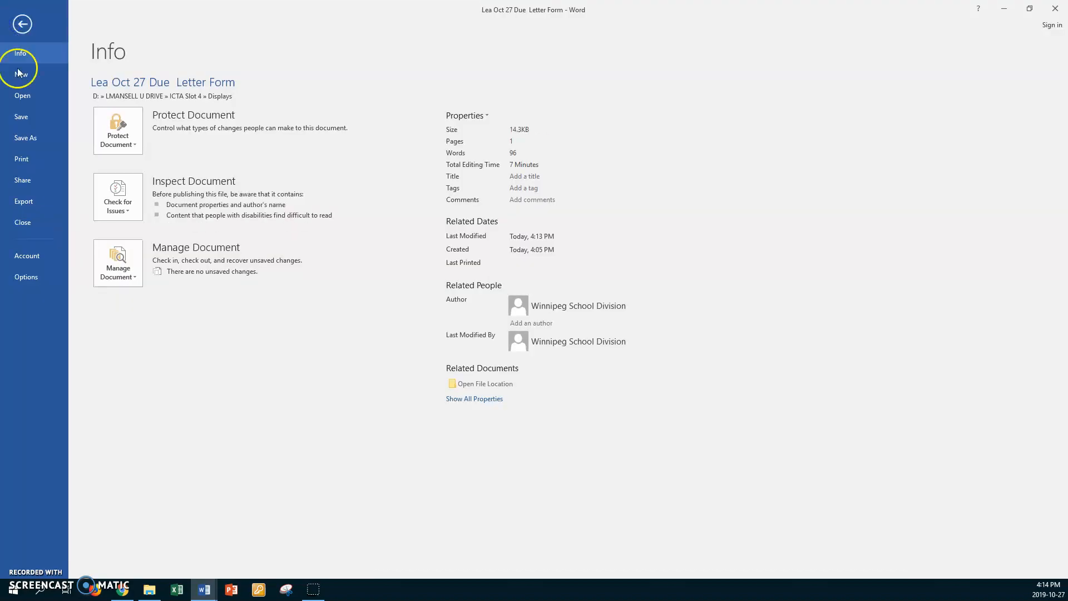
{"action": "left_click", "coordinate": [28, 139]}
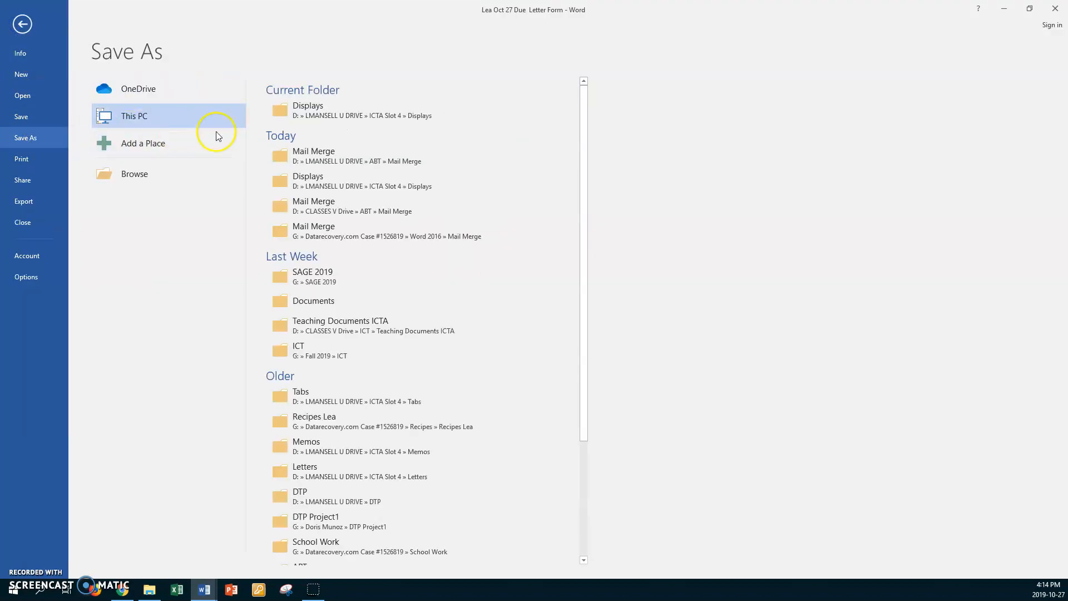
{"action": "left_click", "coordinate": [323, 161]}
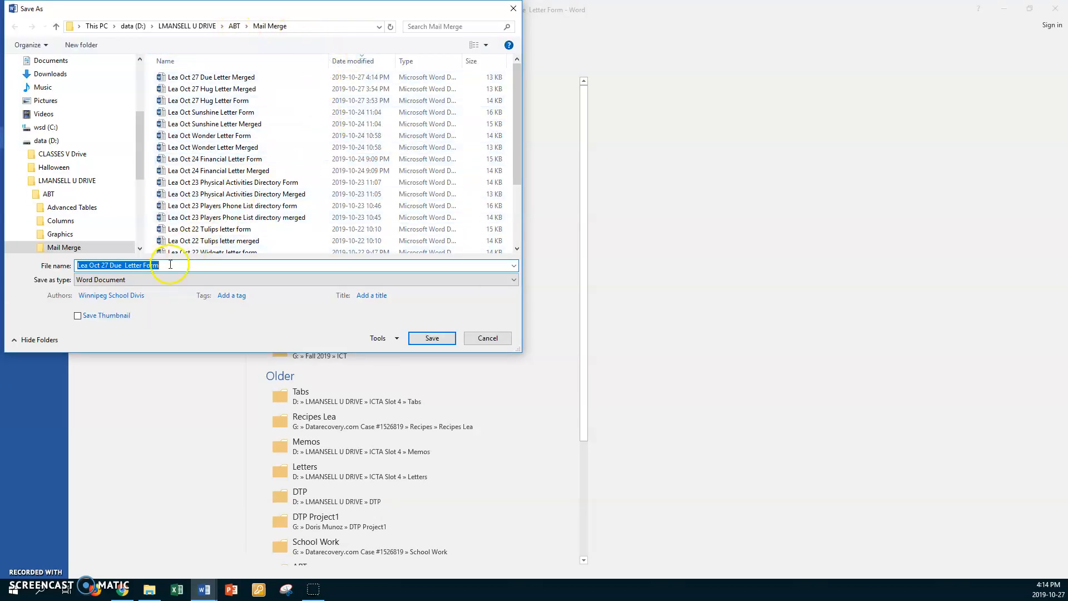
{"action": "left_click", "coordinate": [427, 337]}
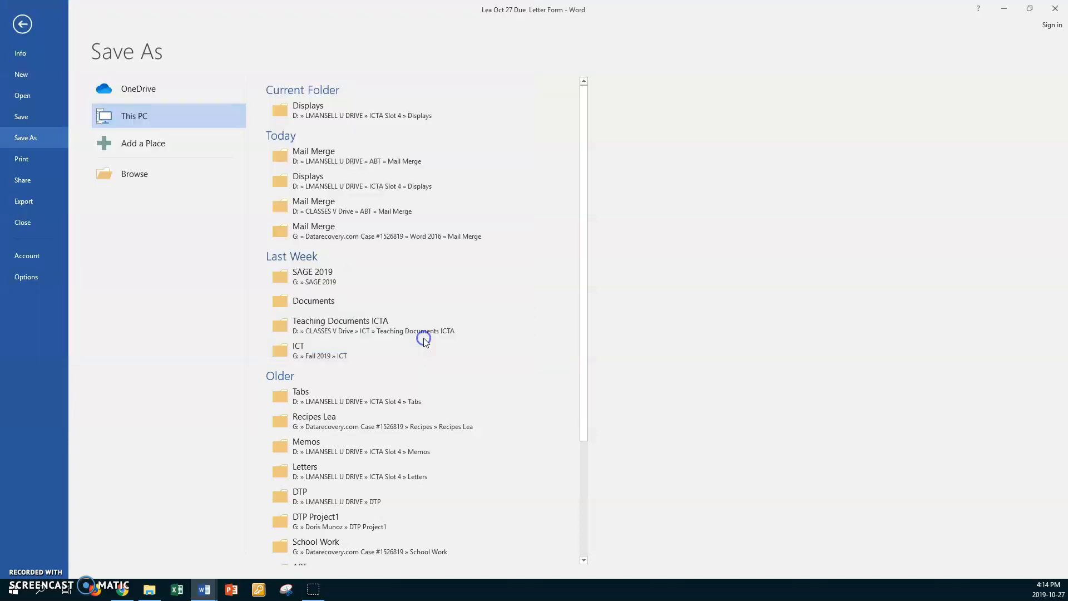
{"action": "left_click", "coordinate": [405, 288]}
{"action": "scroll", "coordinate": [405, 288], "scroll_direction": "up", "scroll_amount": 7}
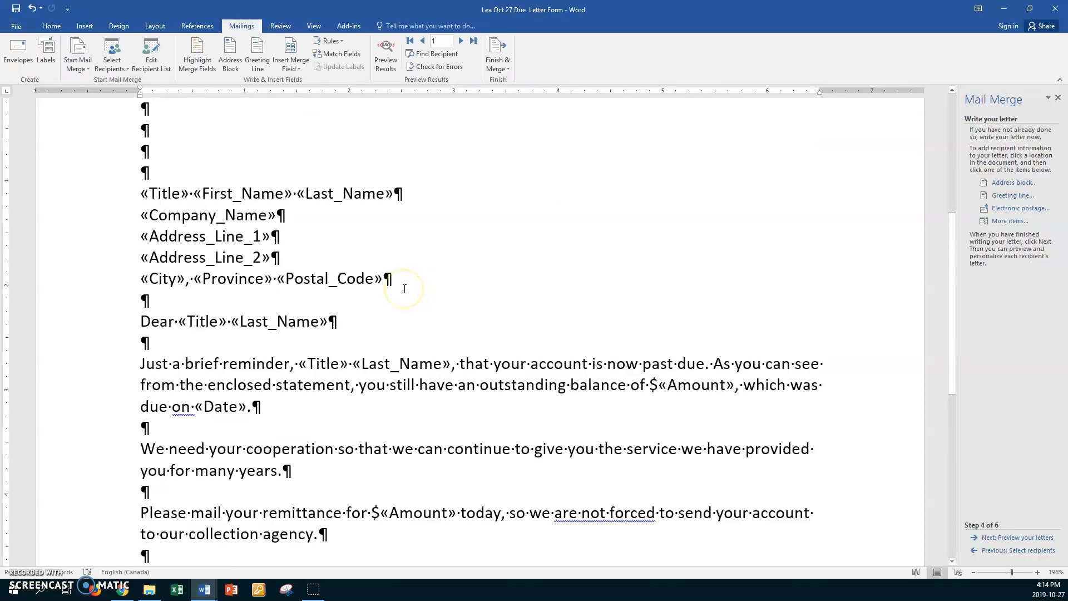
{"action": "scroll", "coordinate": [405, 288], "scroll_direction": "down", "scroll_amount": 1}
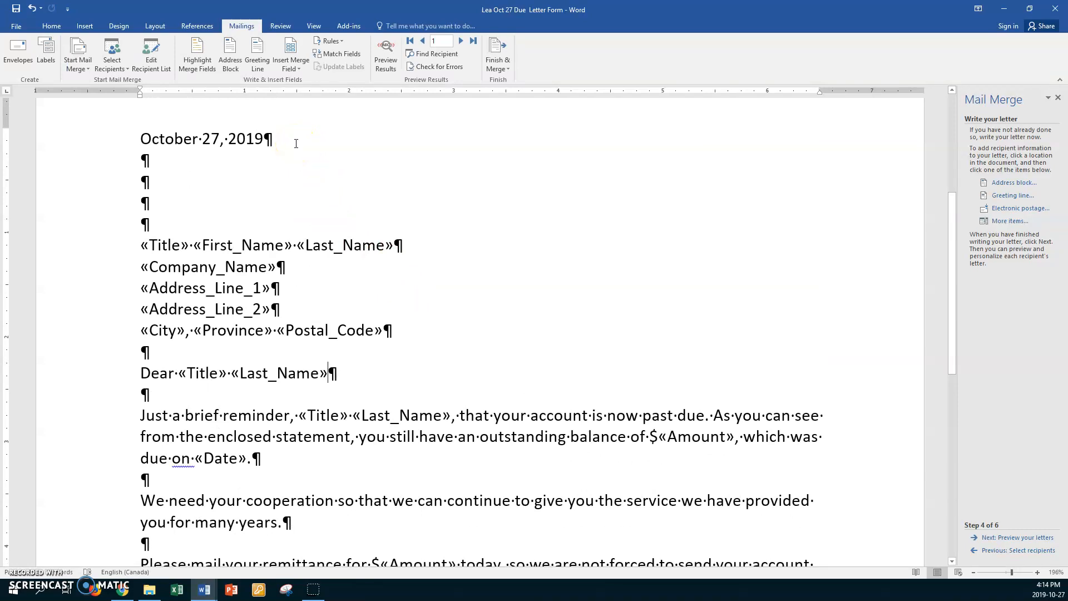
{"action": "left_click", "coordinate": [343, 290]}
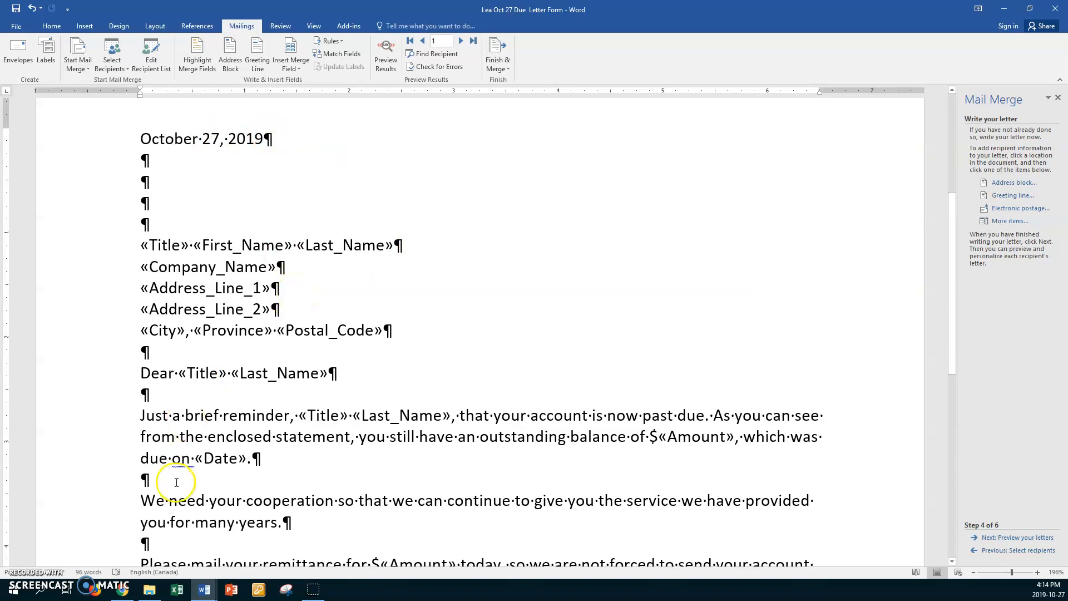
{"action": "left_click", "coordinate": [312, 591]}
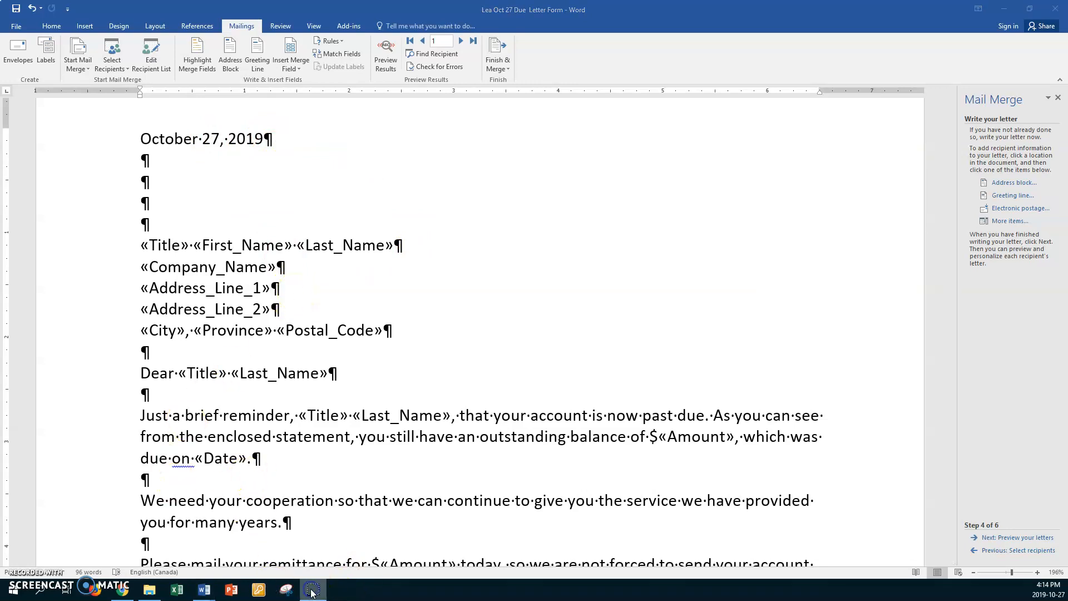